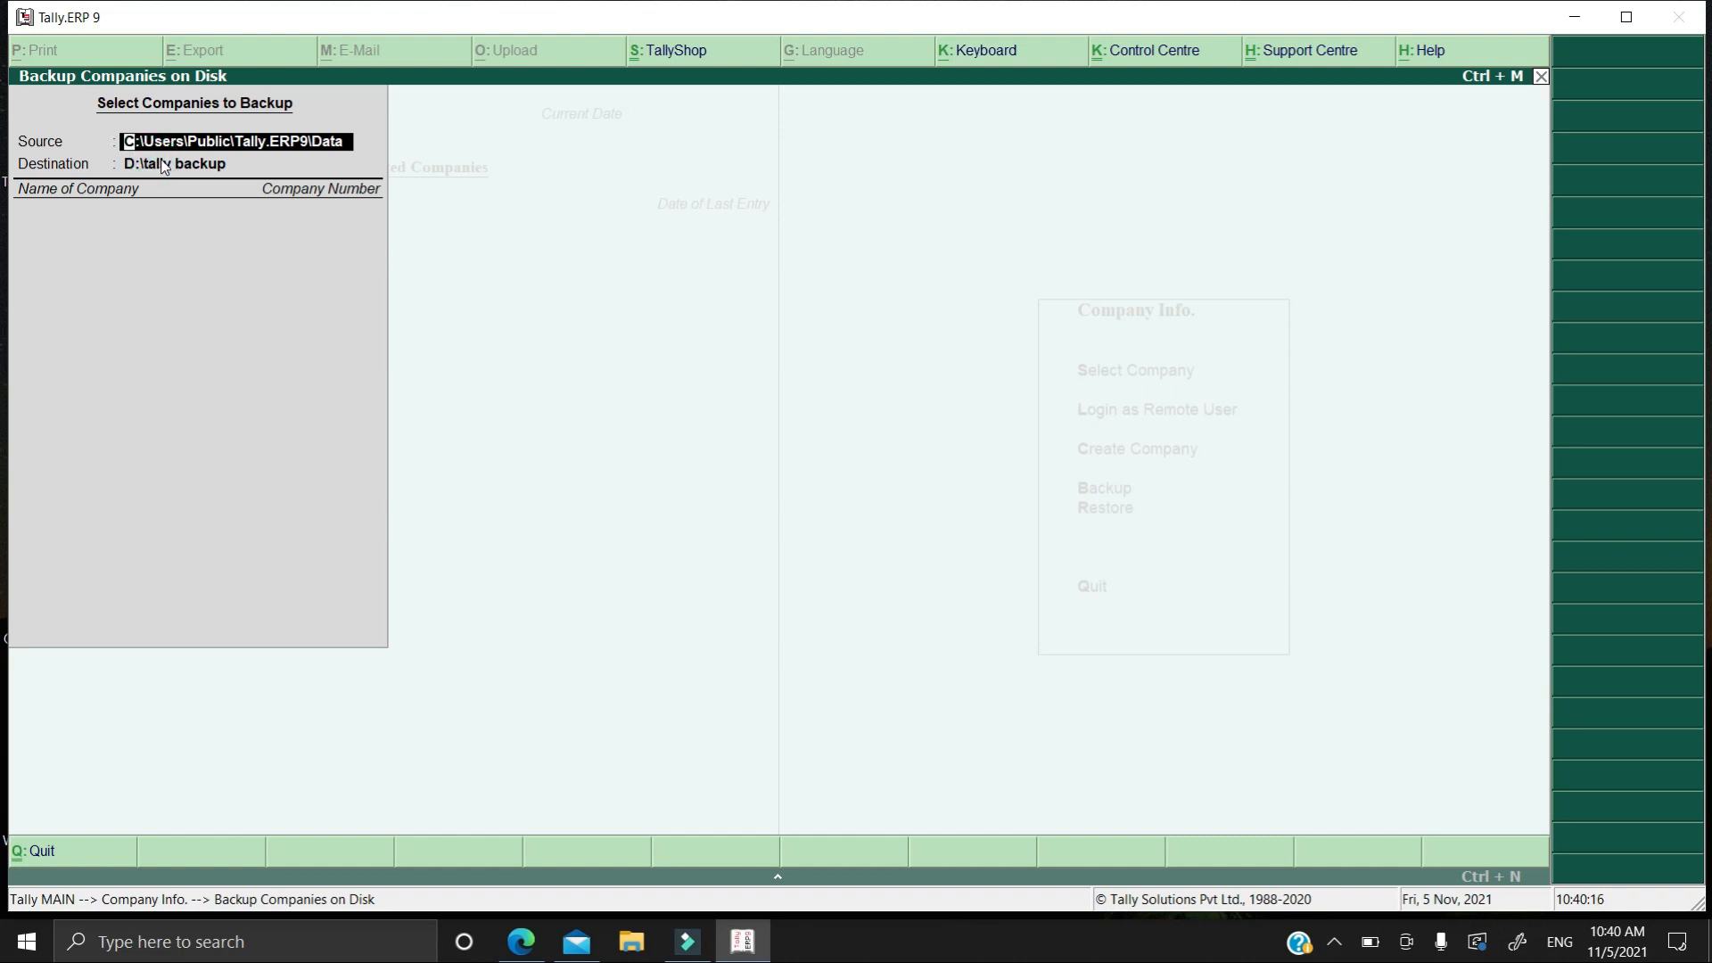
Step: Clear the destination path for the company backup and minimise the window
key(Return)
key(BackSpace)
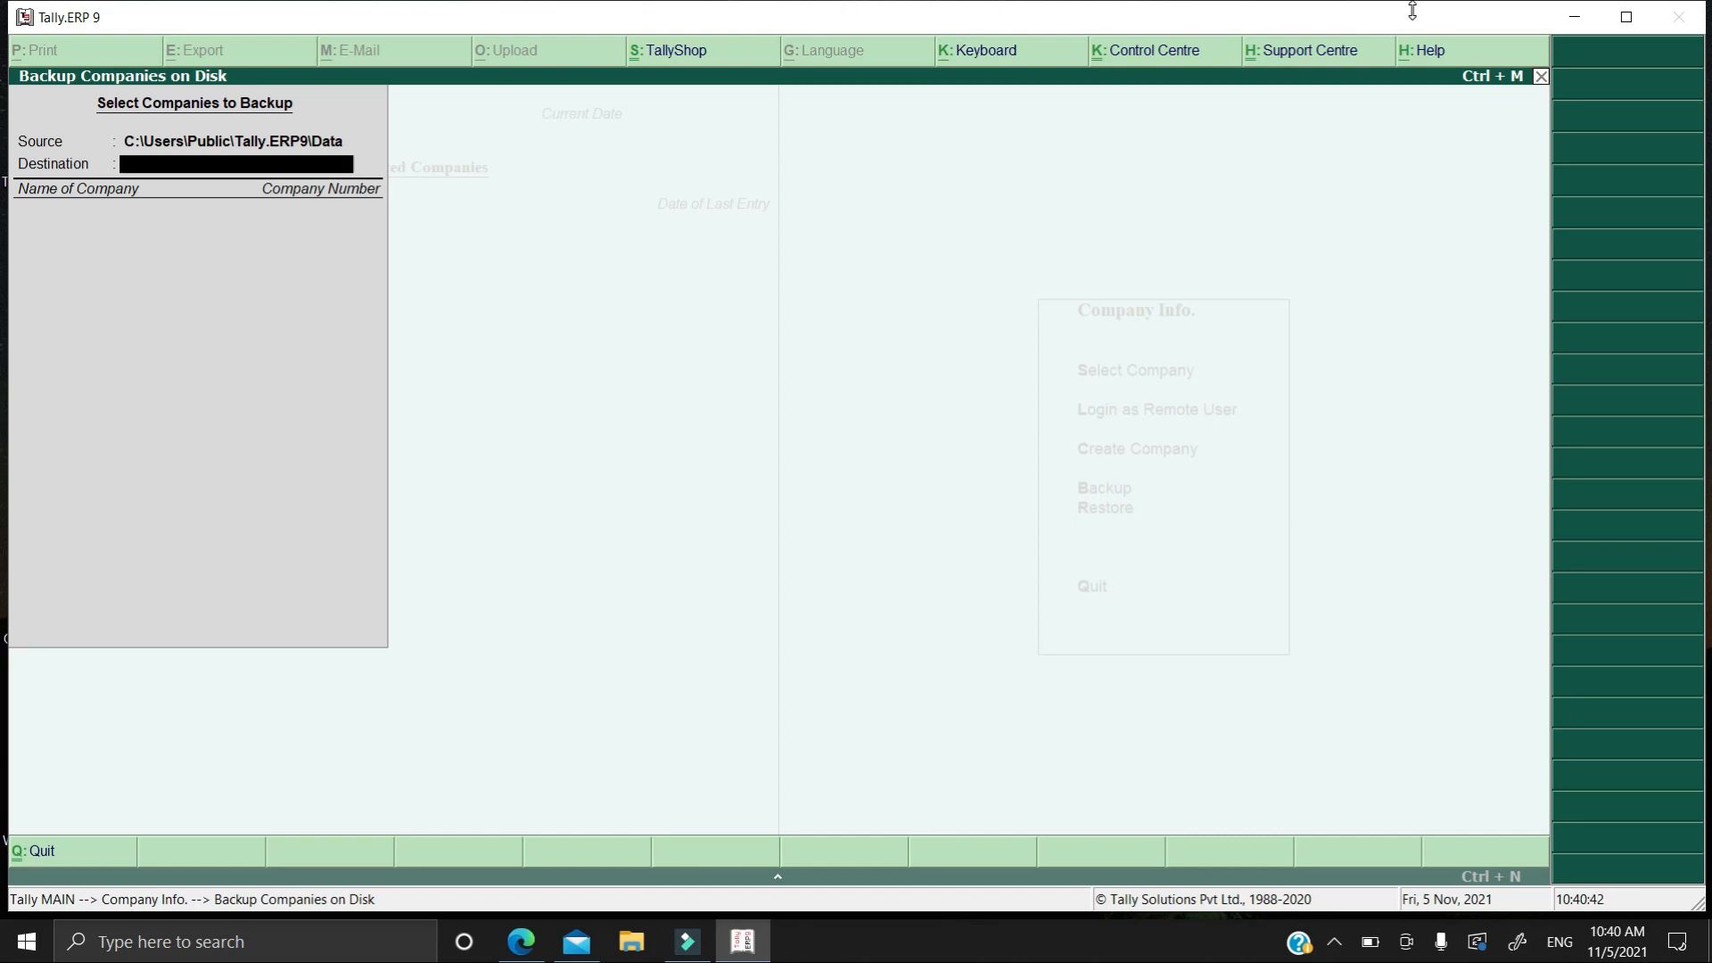
click(1569, 21)
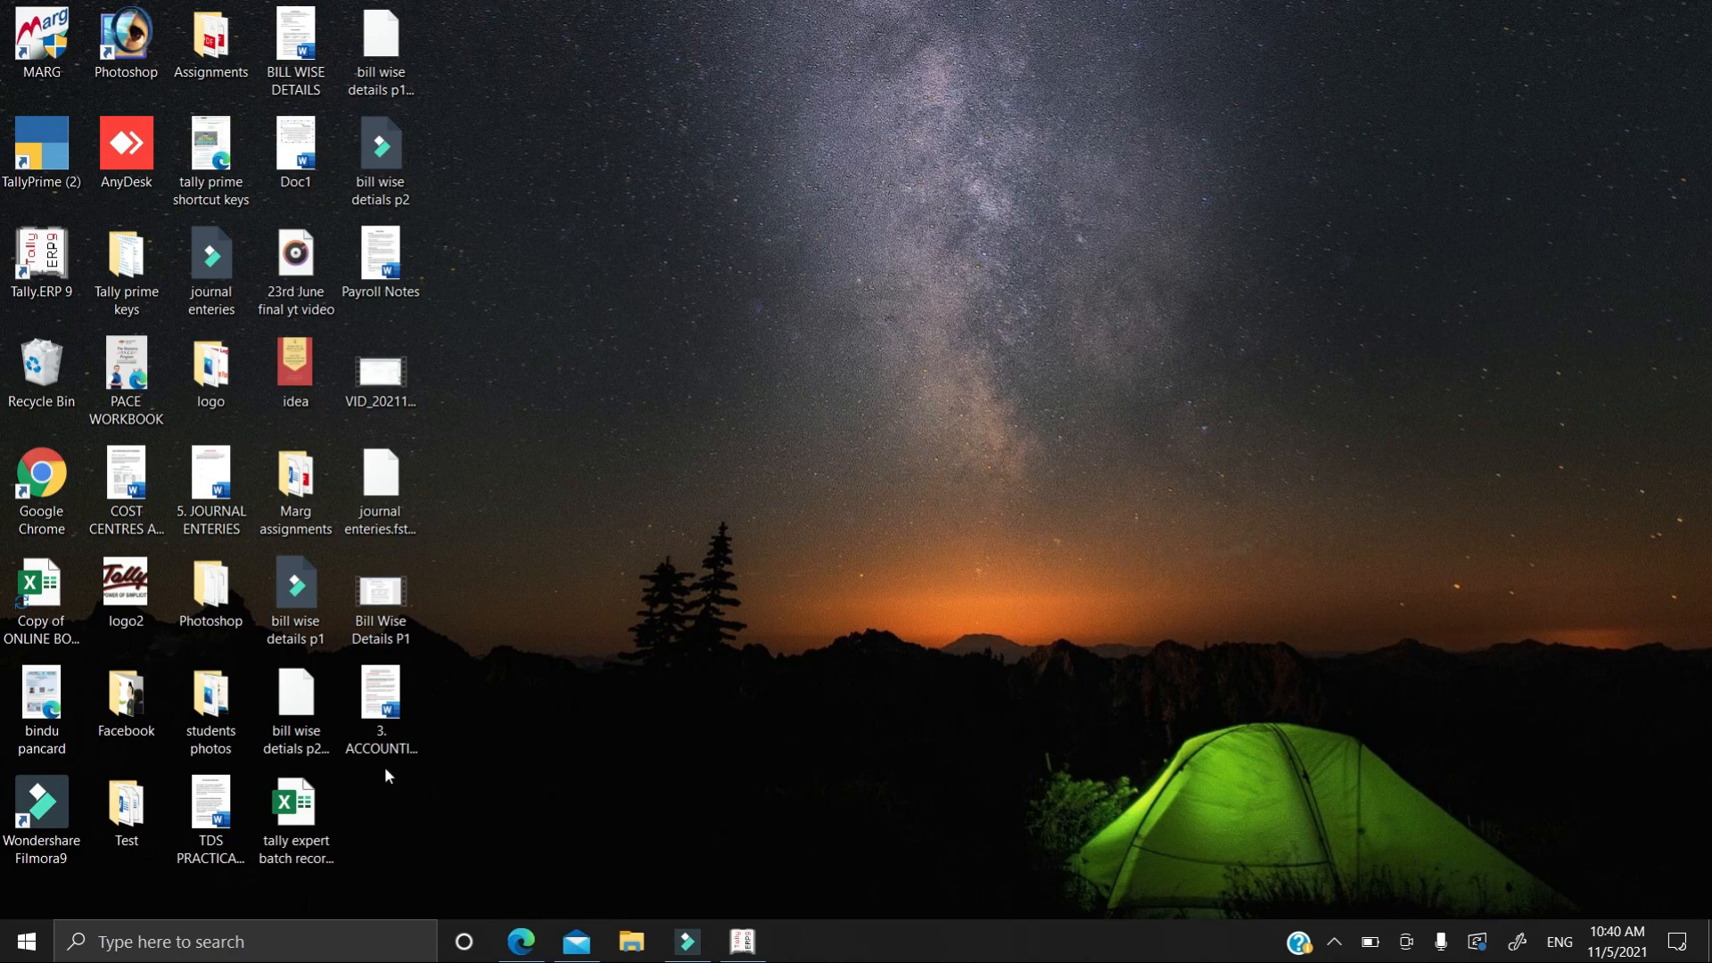
Step: Switch to File Explorer through This PC and open the New Volume (D:) drive
click(40, 956)
text(thi)
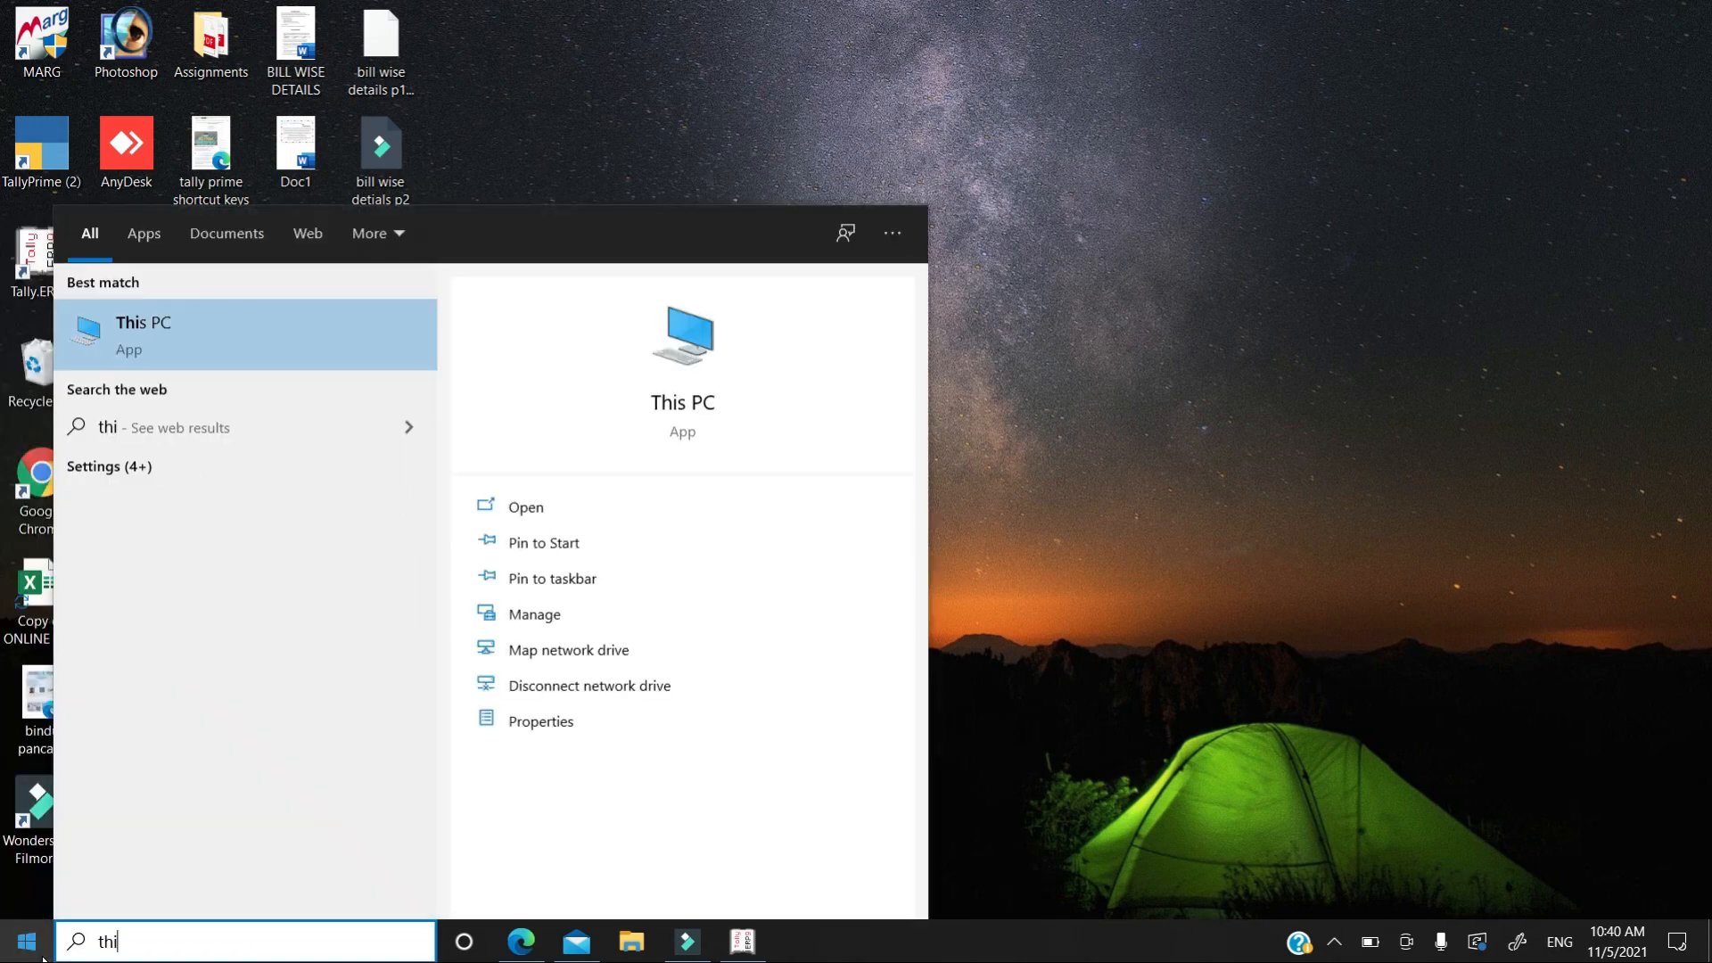
text(s)
key(Return)
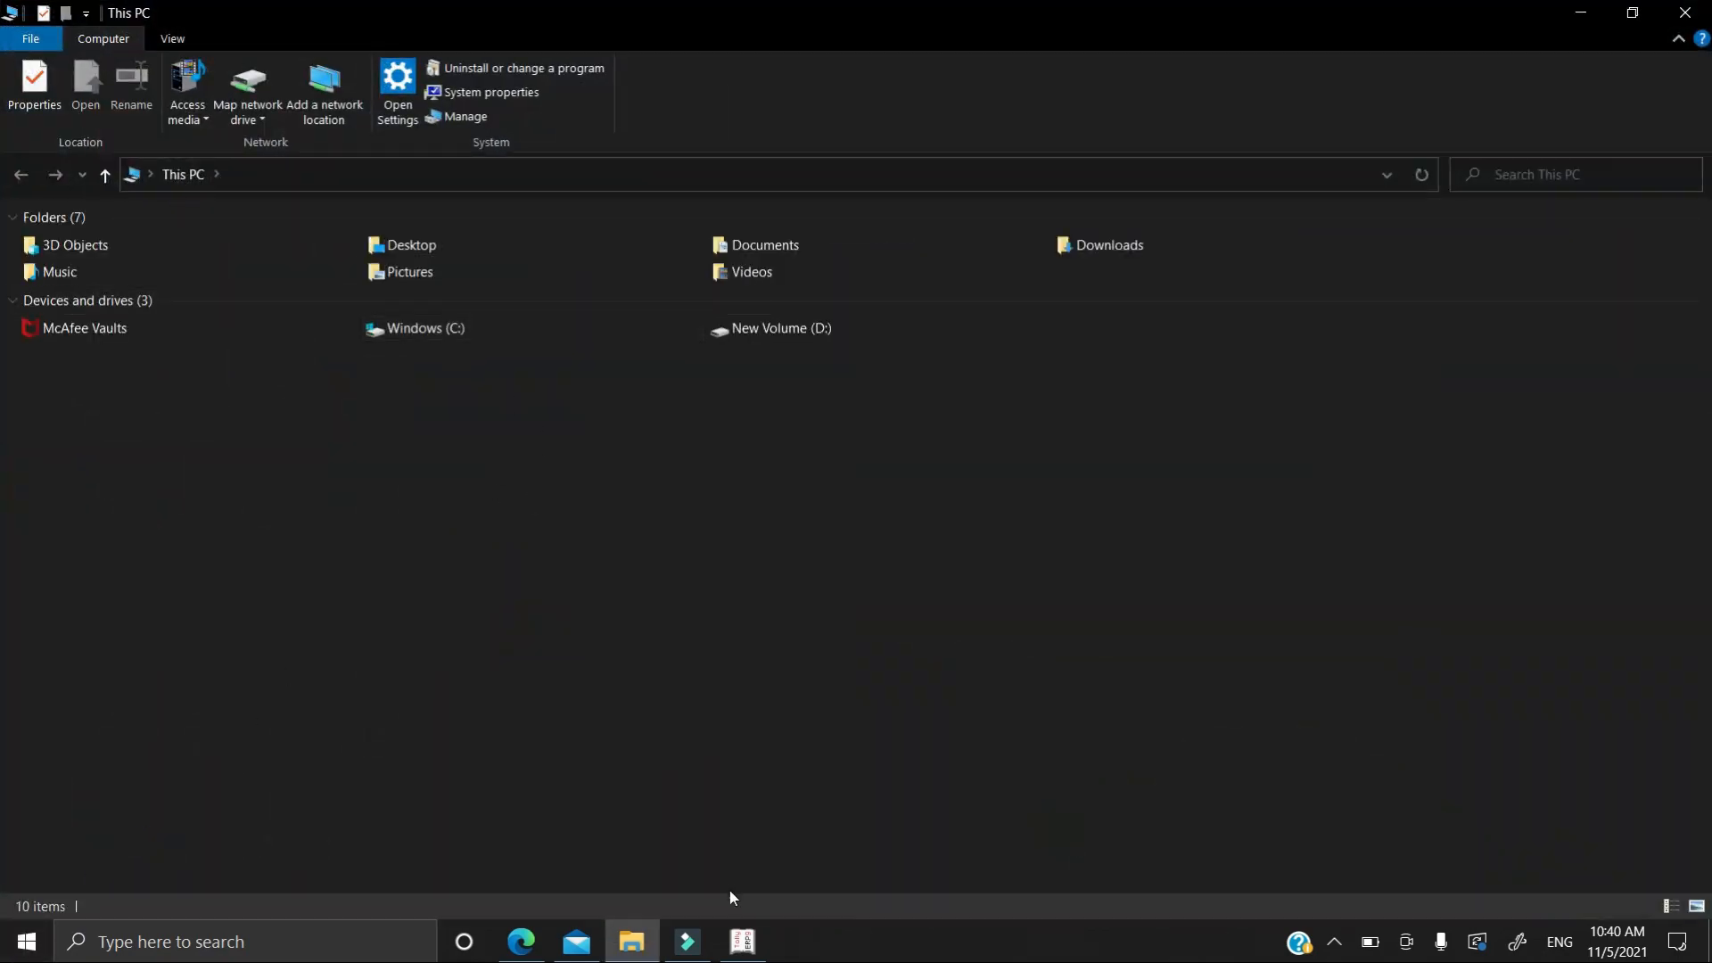
click(742, 942)
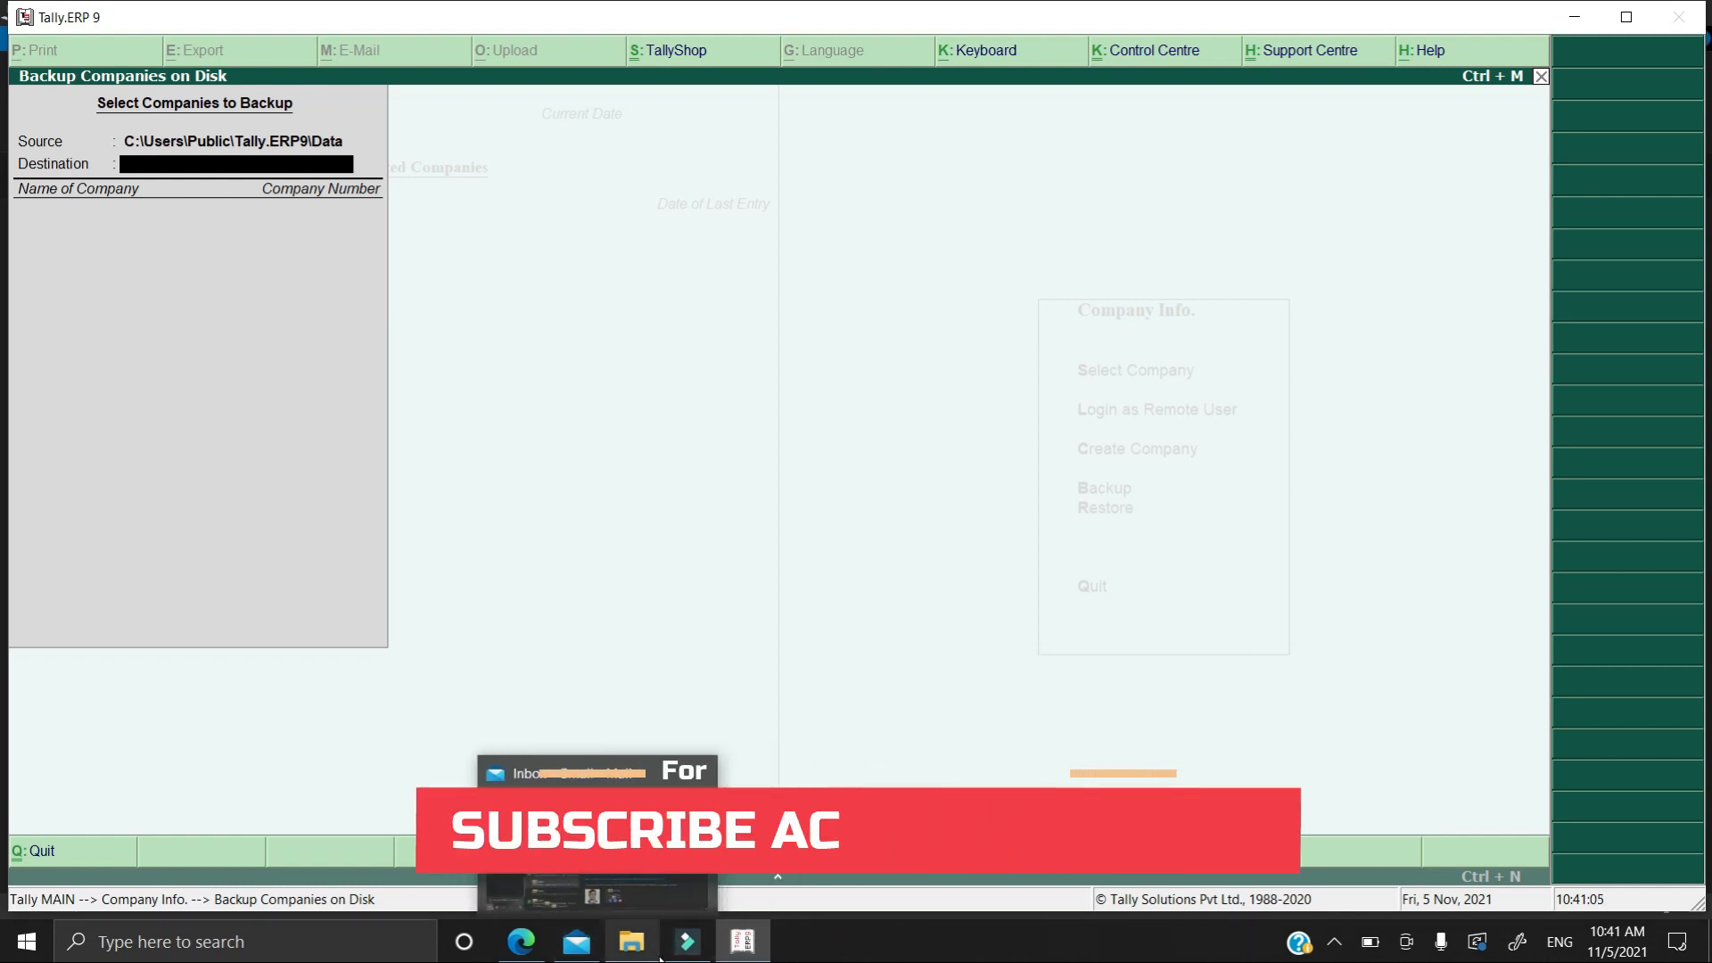
click(637, 940)
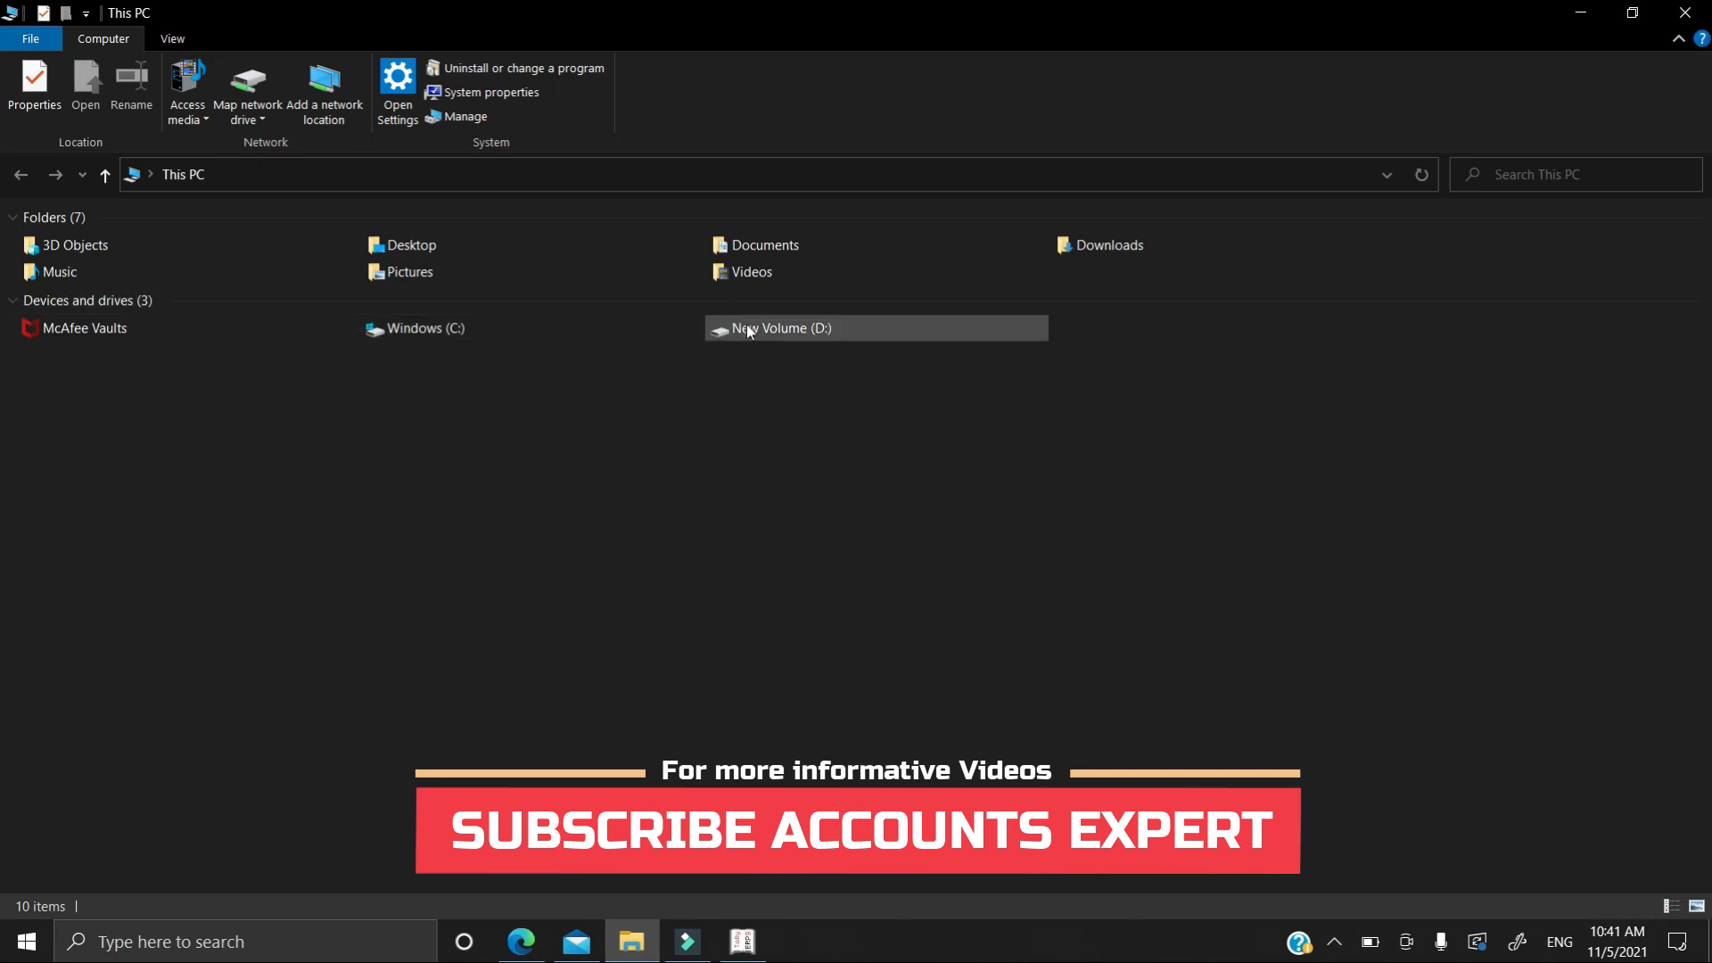
mouse_move(758, 337)
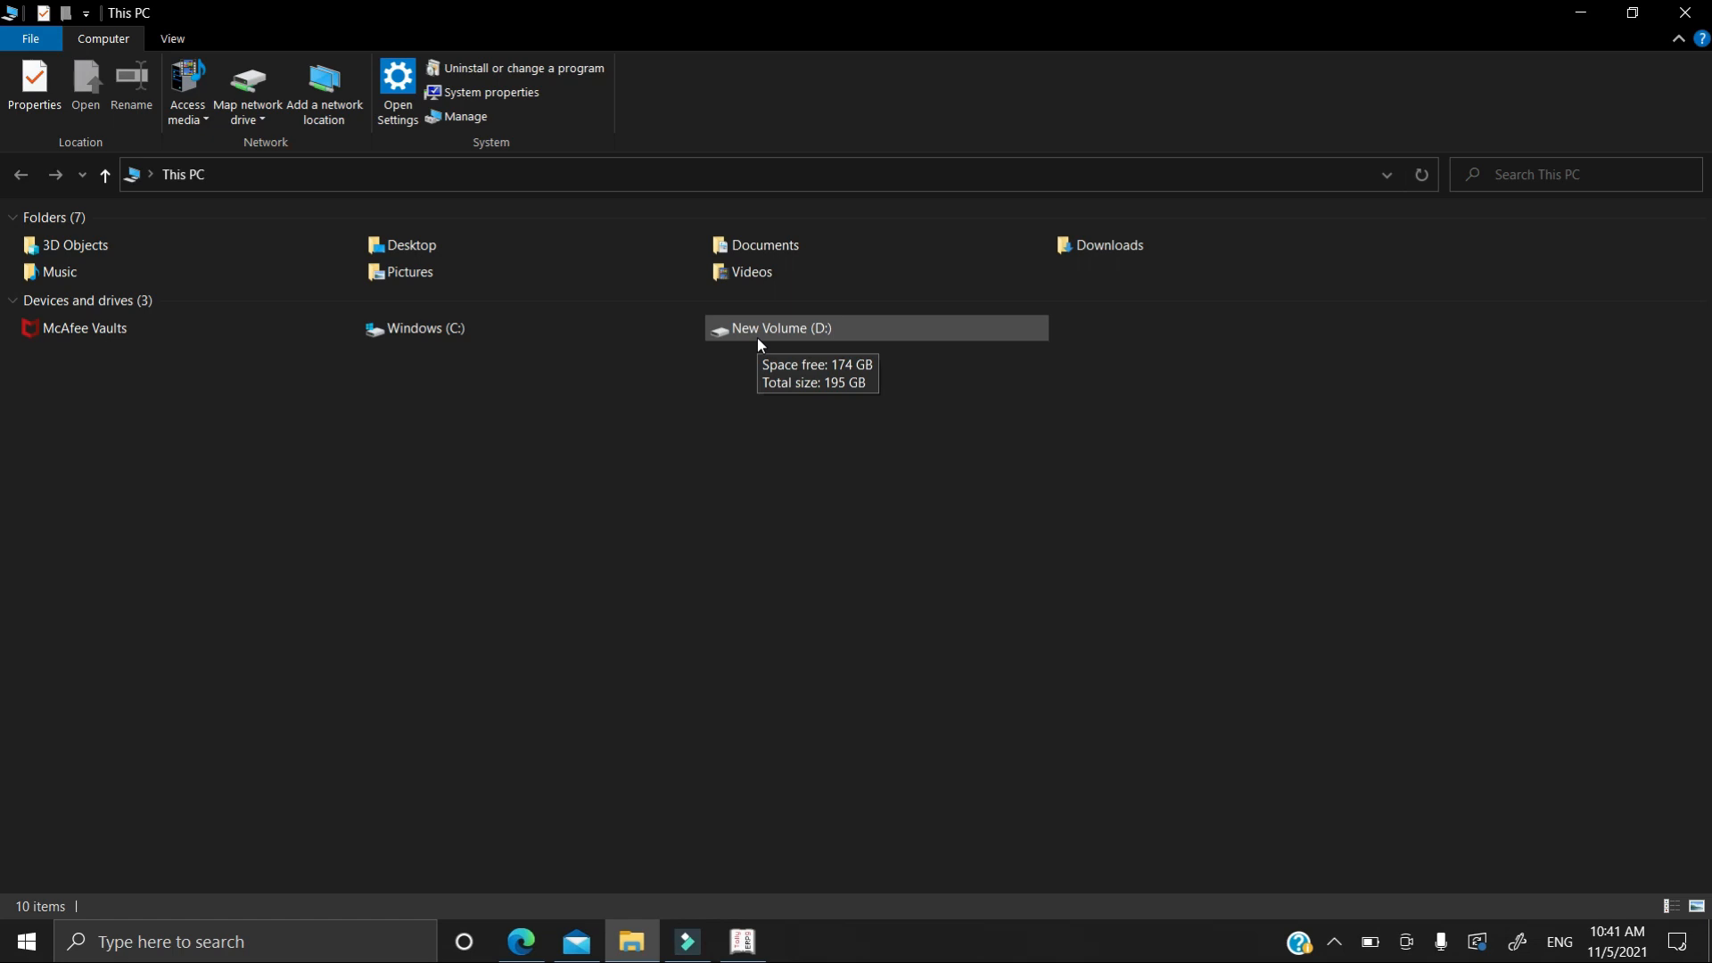
double_click(757, 337)
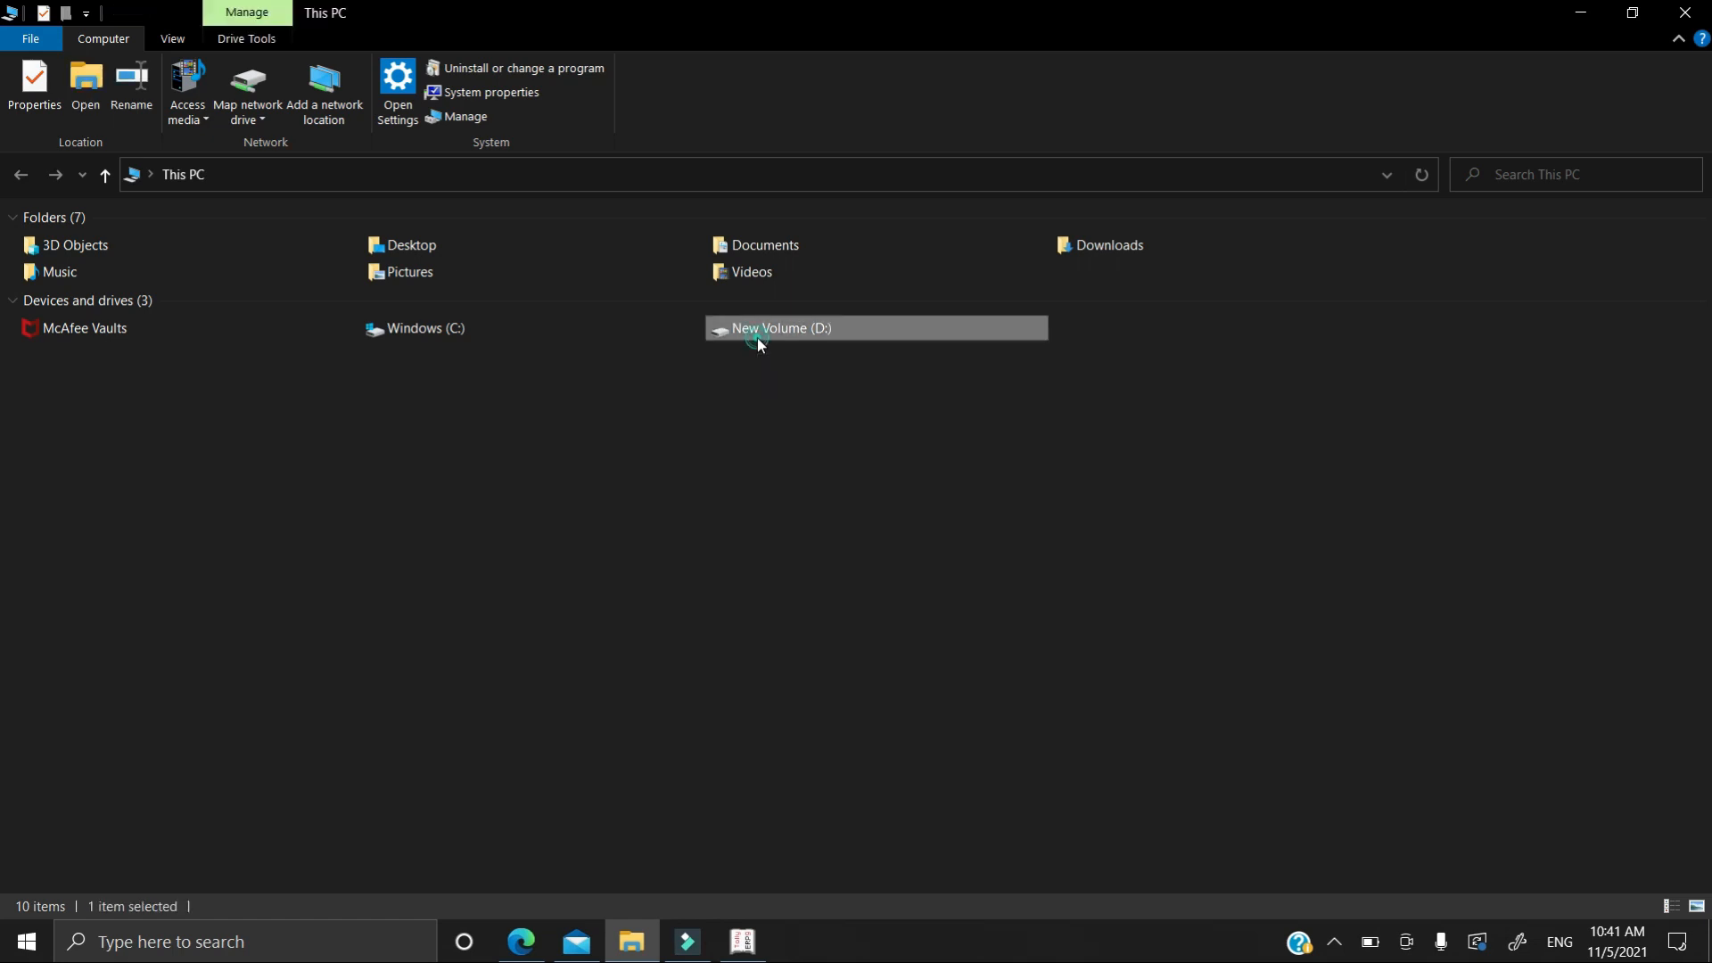
Step: Create a new folder named "tally backup" on the D: drive
right_click(1026, 391)
mouse_move(987, 657)
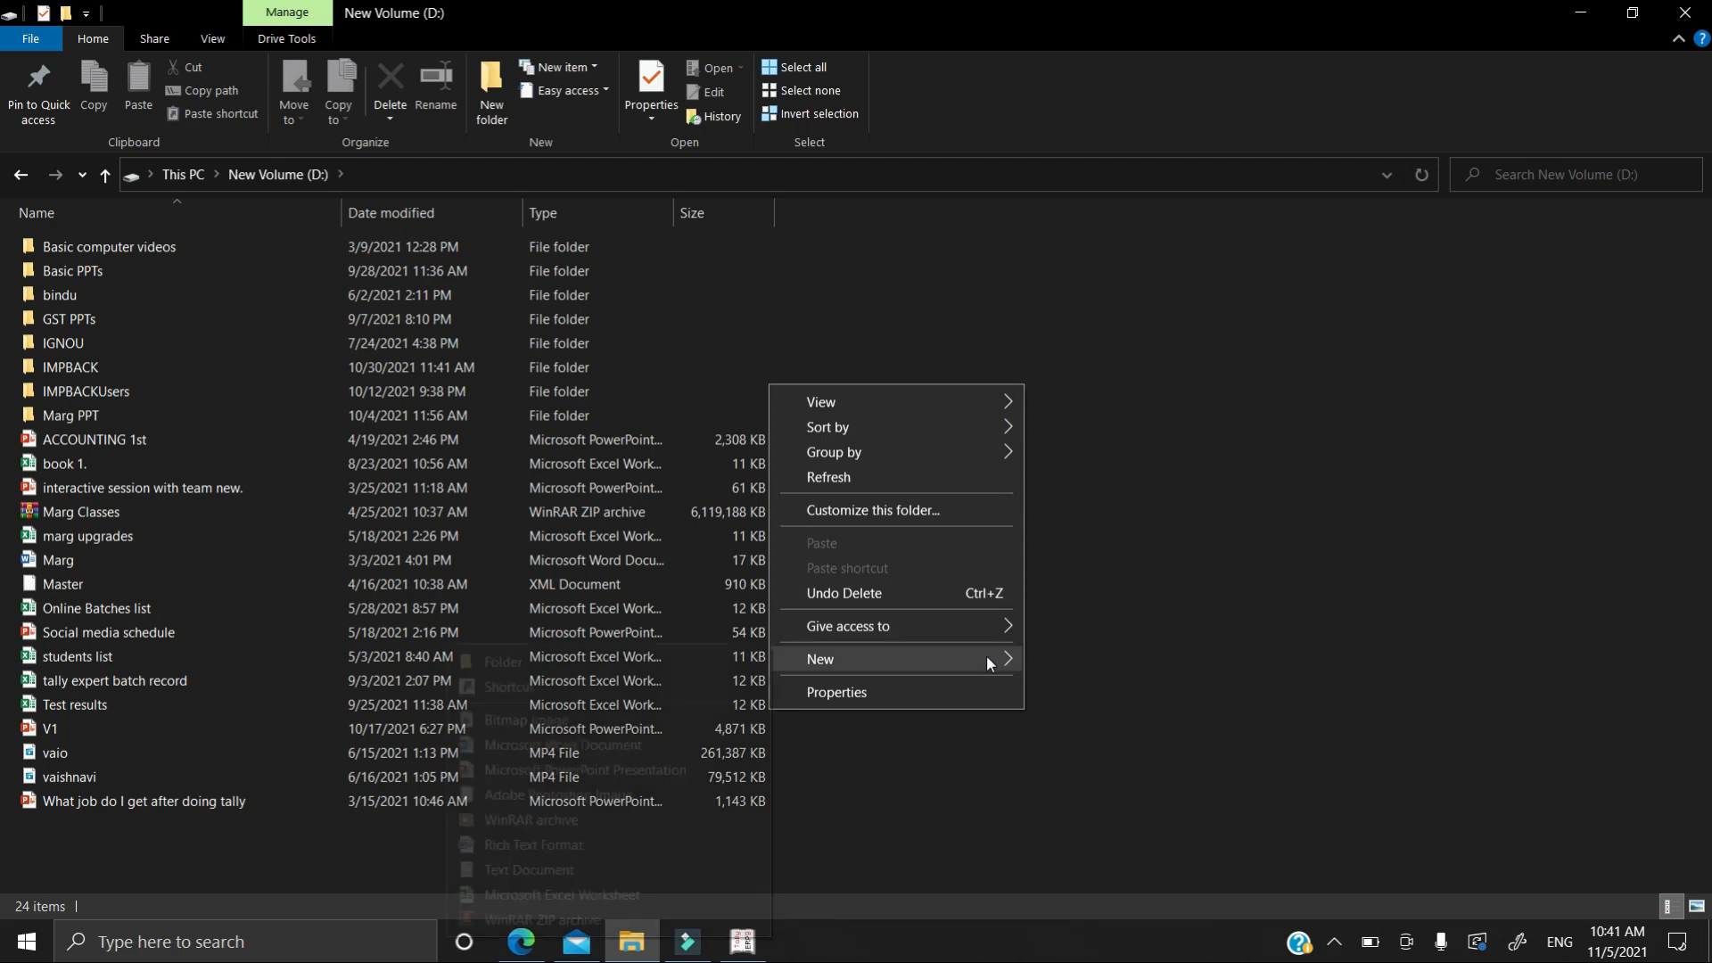
click(731, 658)
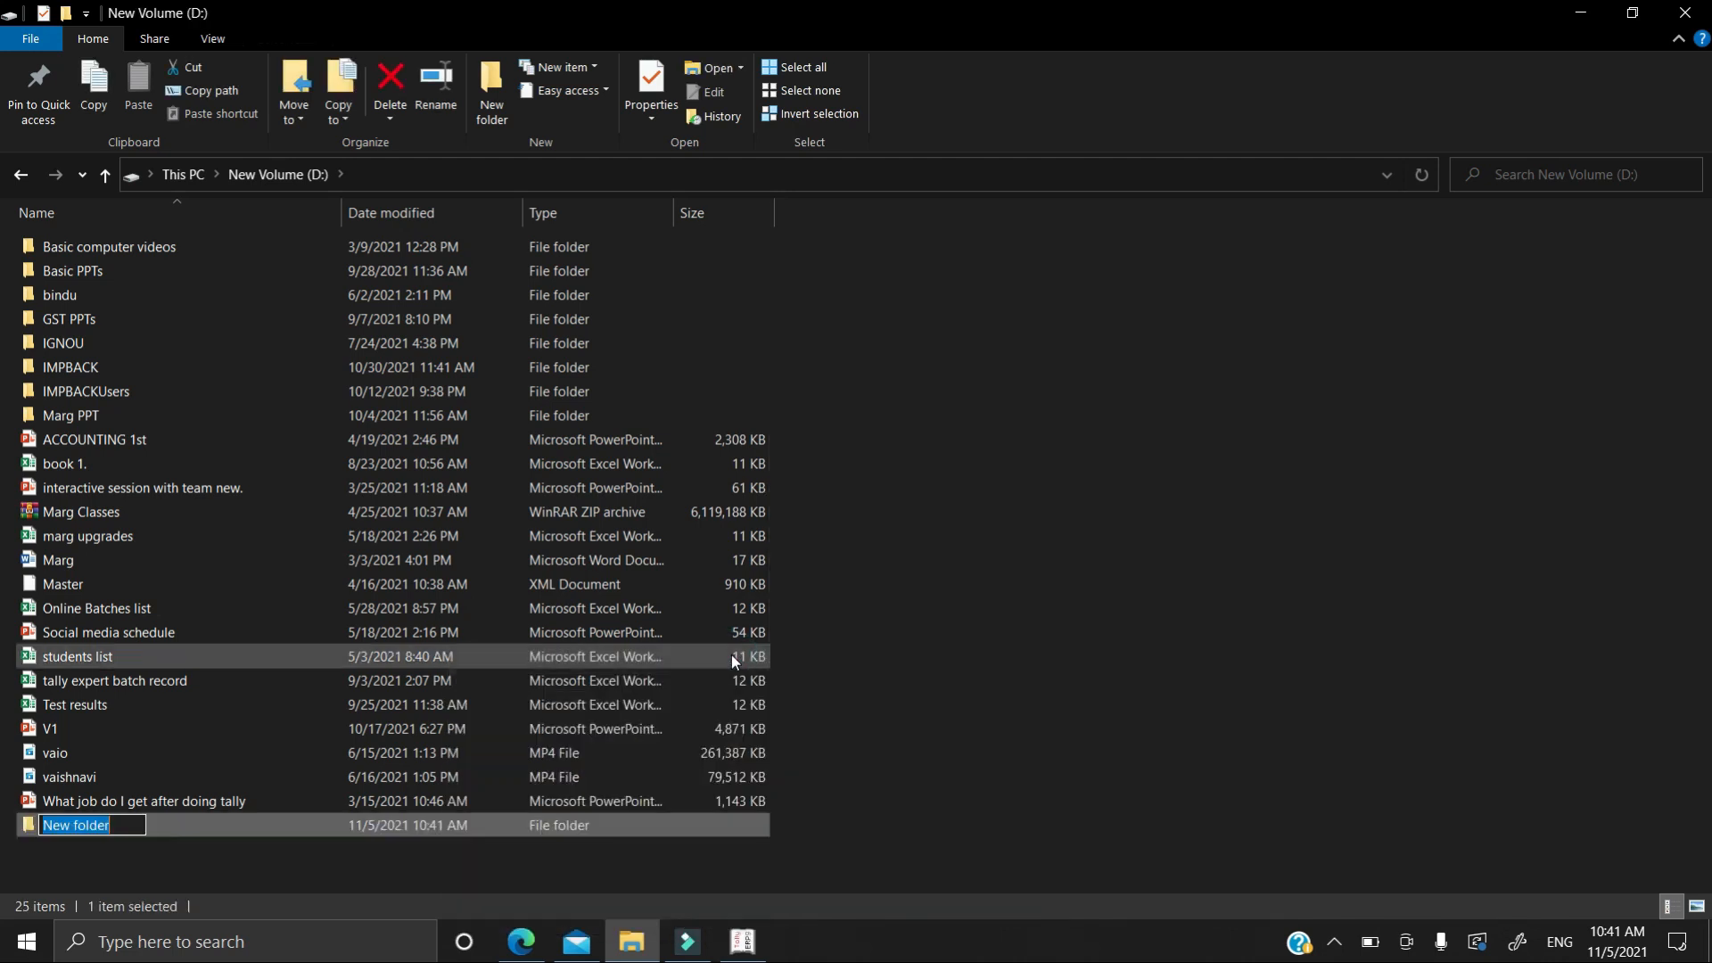
text(tally)
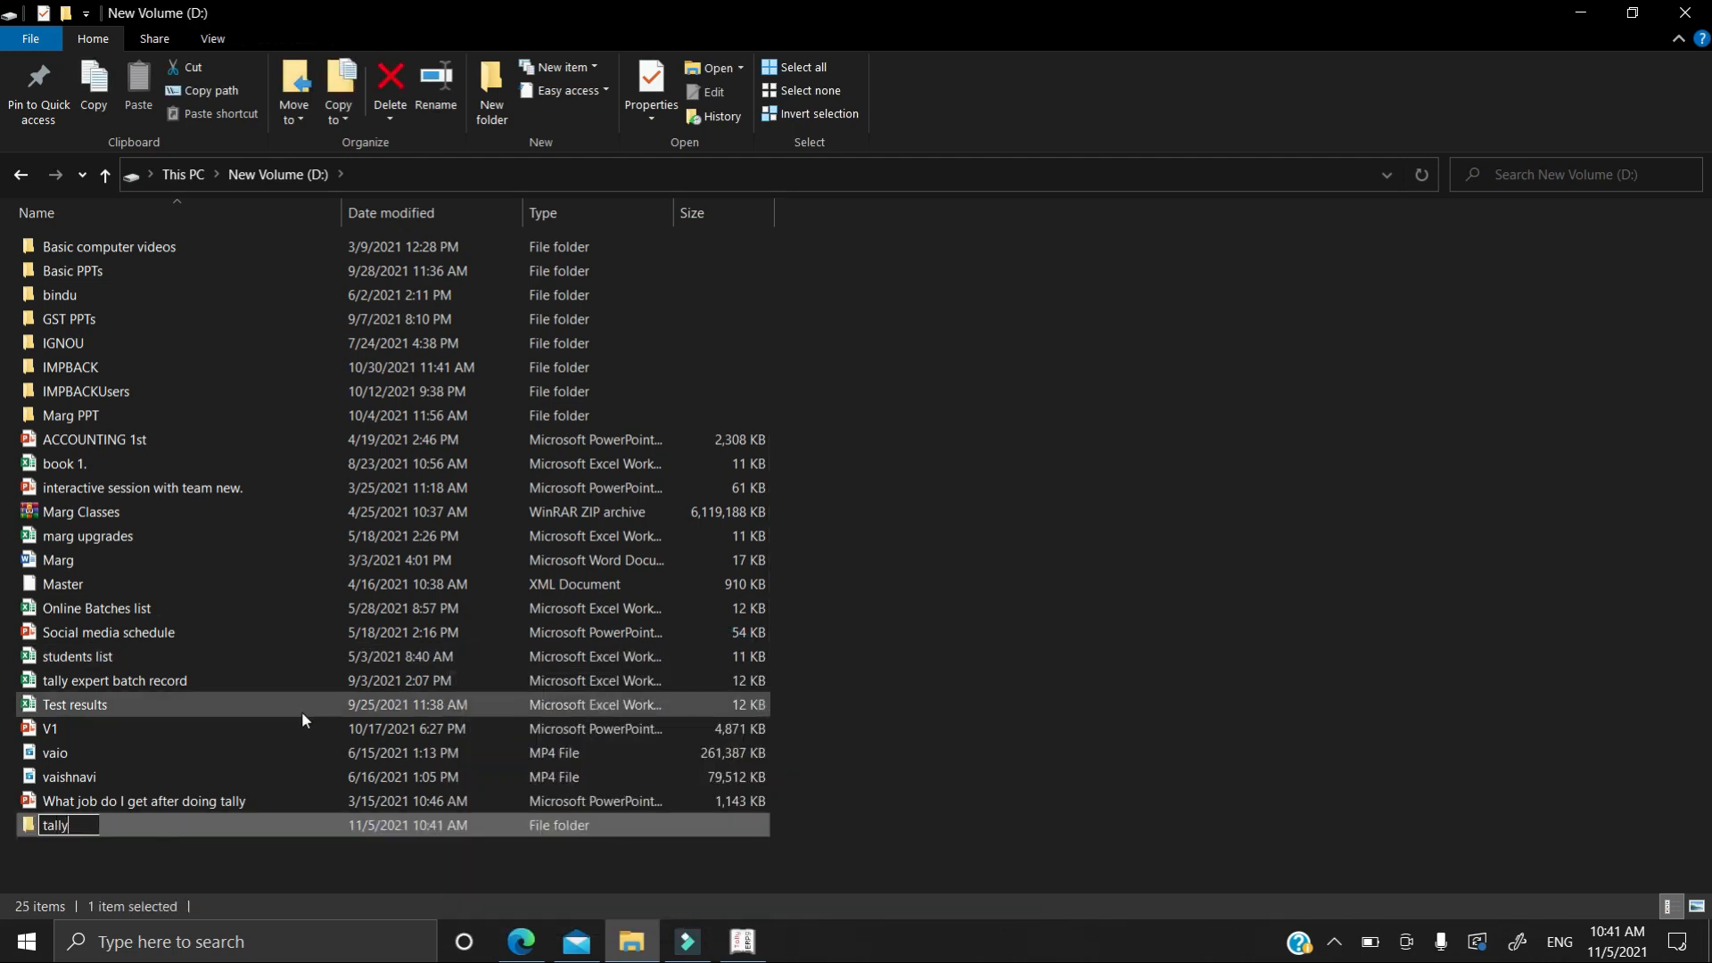
text( backup)
key(Return)
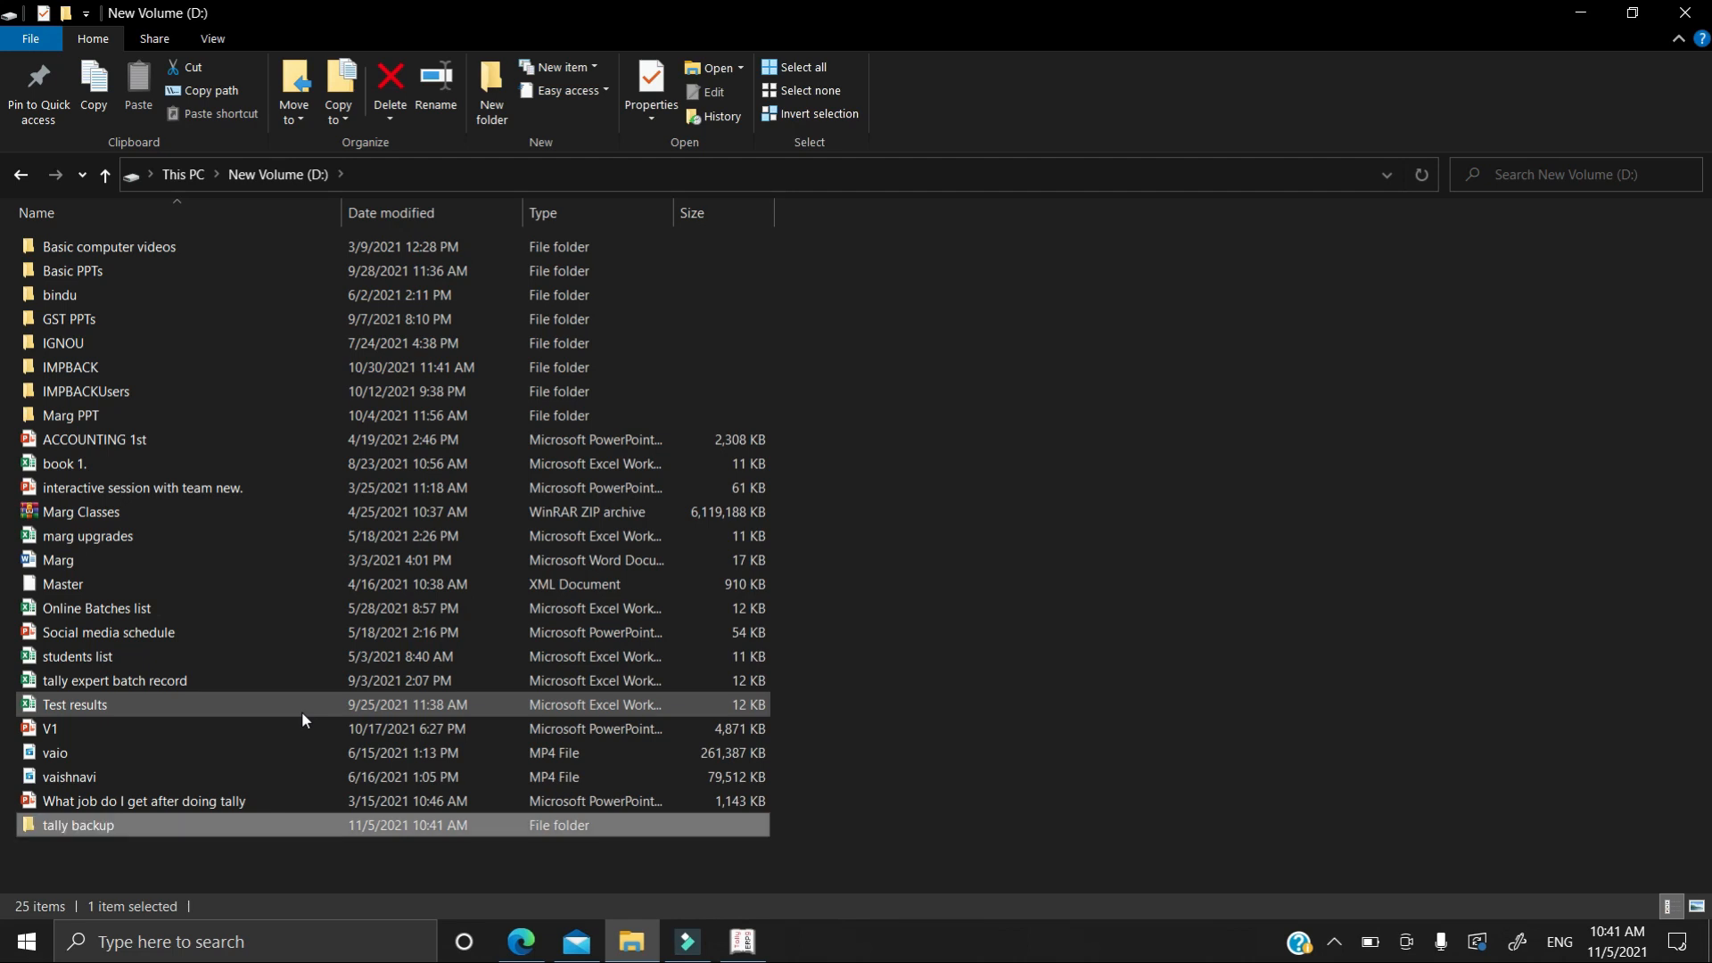
Step: Copy the path D:\tally backup from the new folder, return to Tally.ERP 9 and set it as the backup destination
double_click(259, 835)
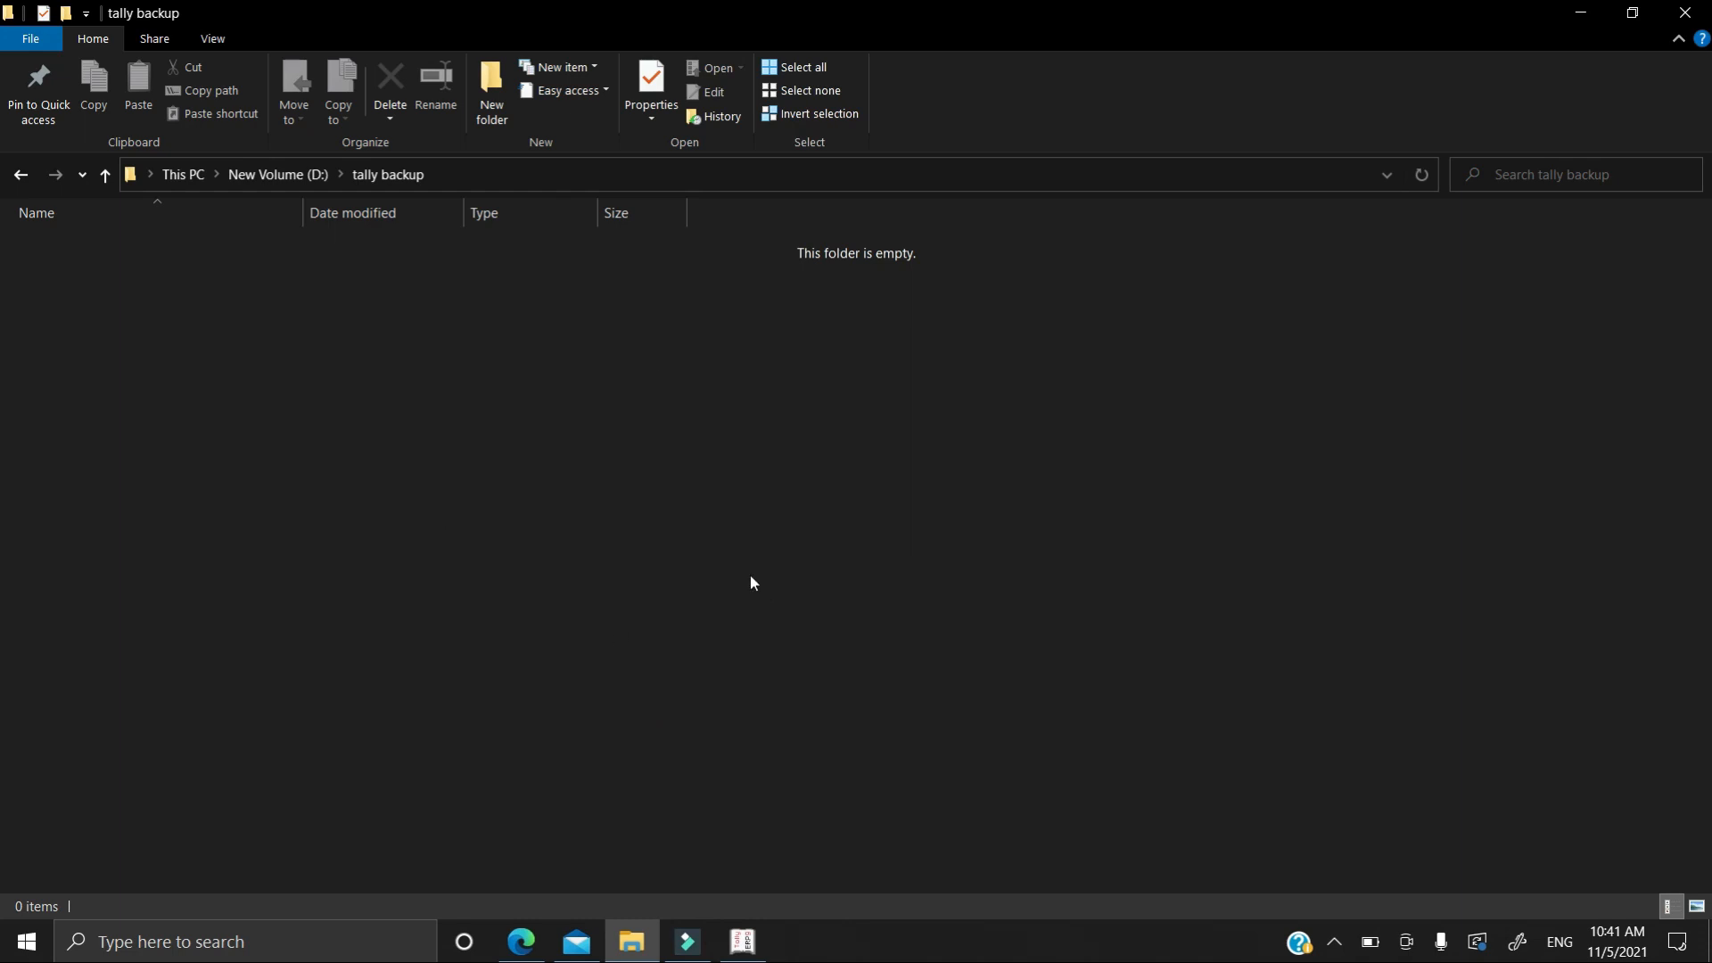
click(1390, 181)
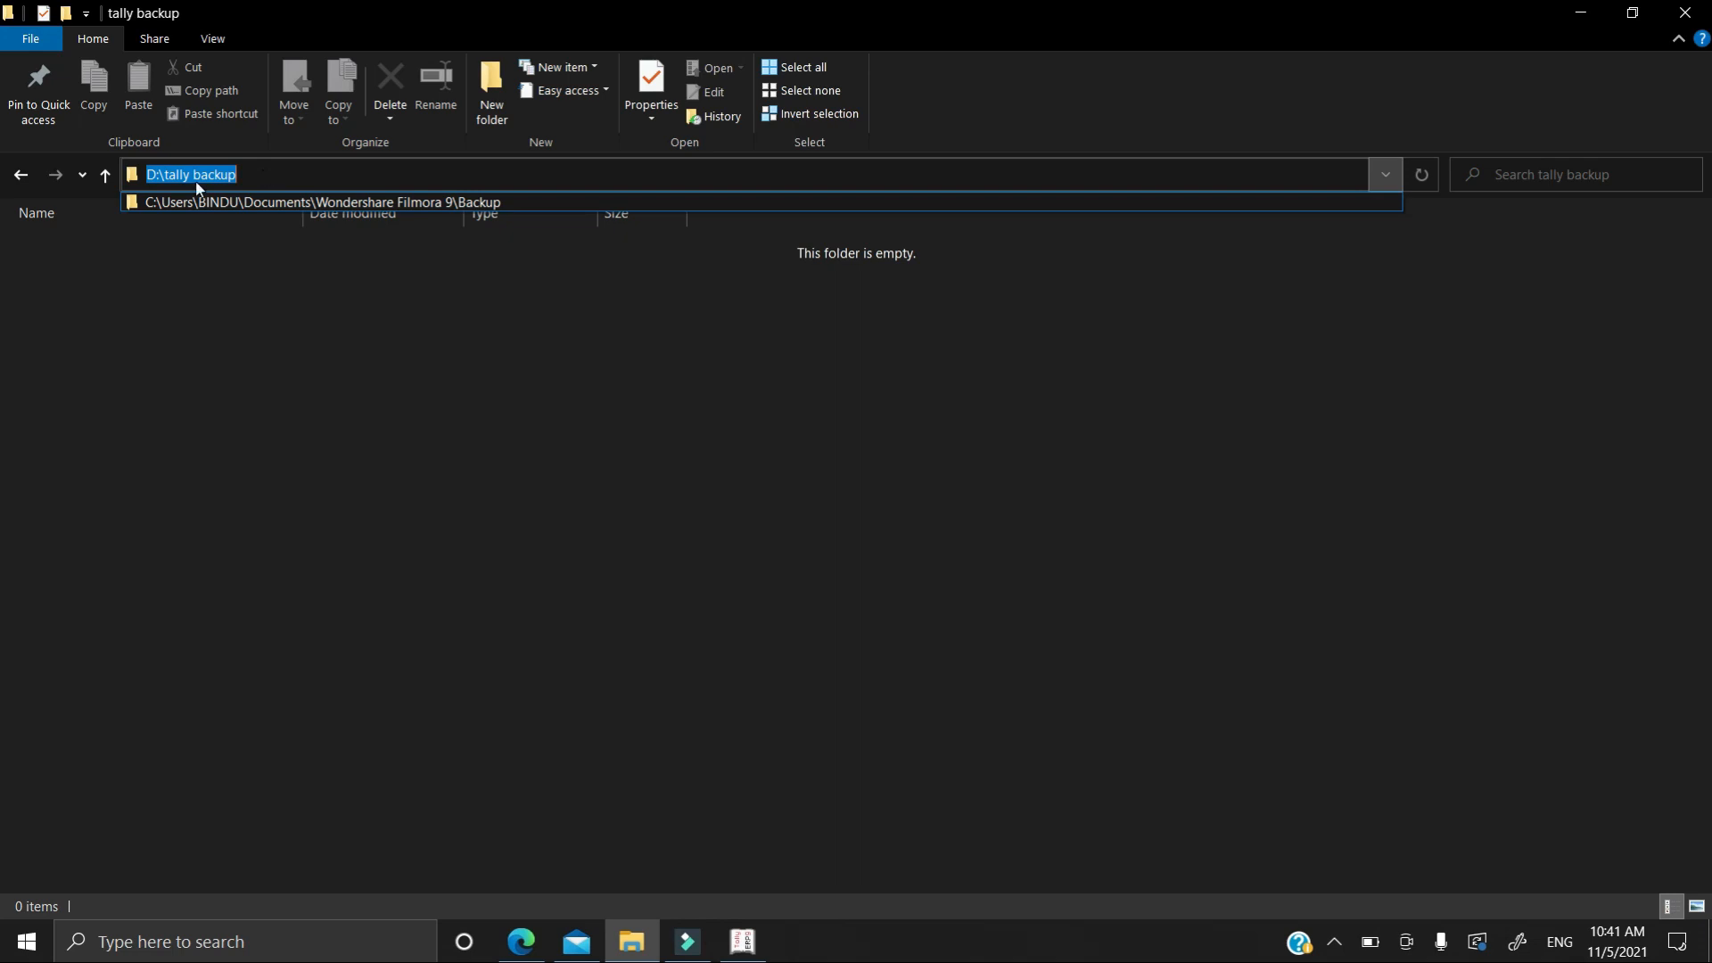
click(1586, 8)
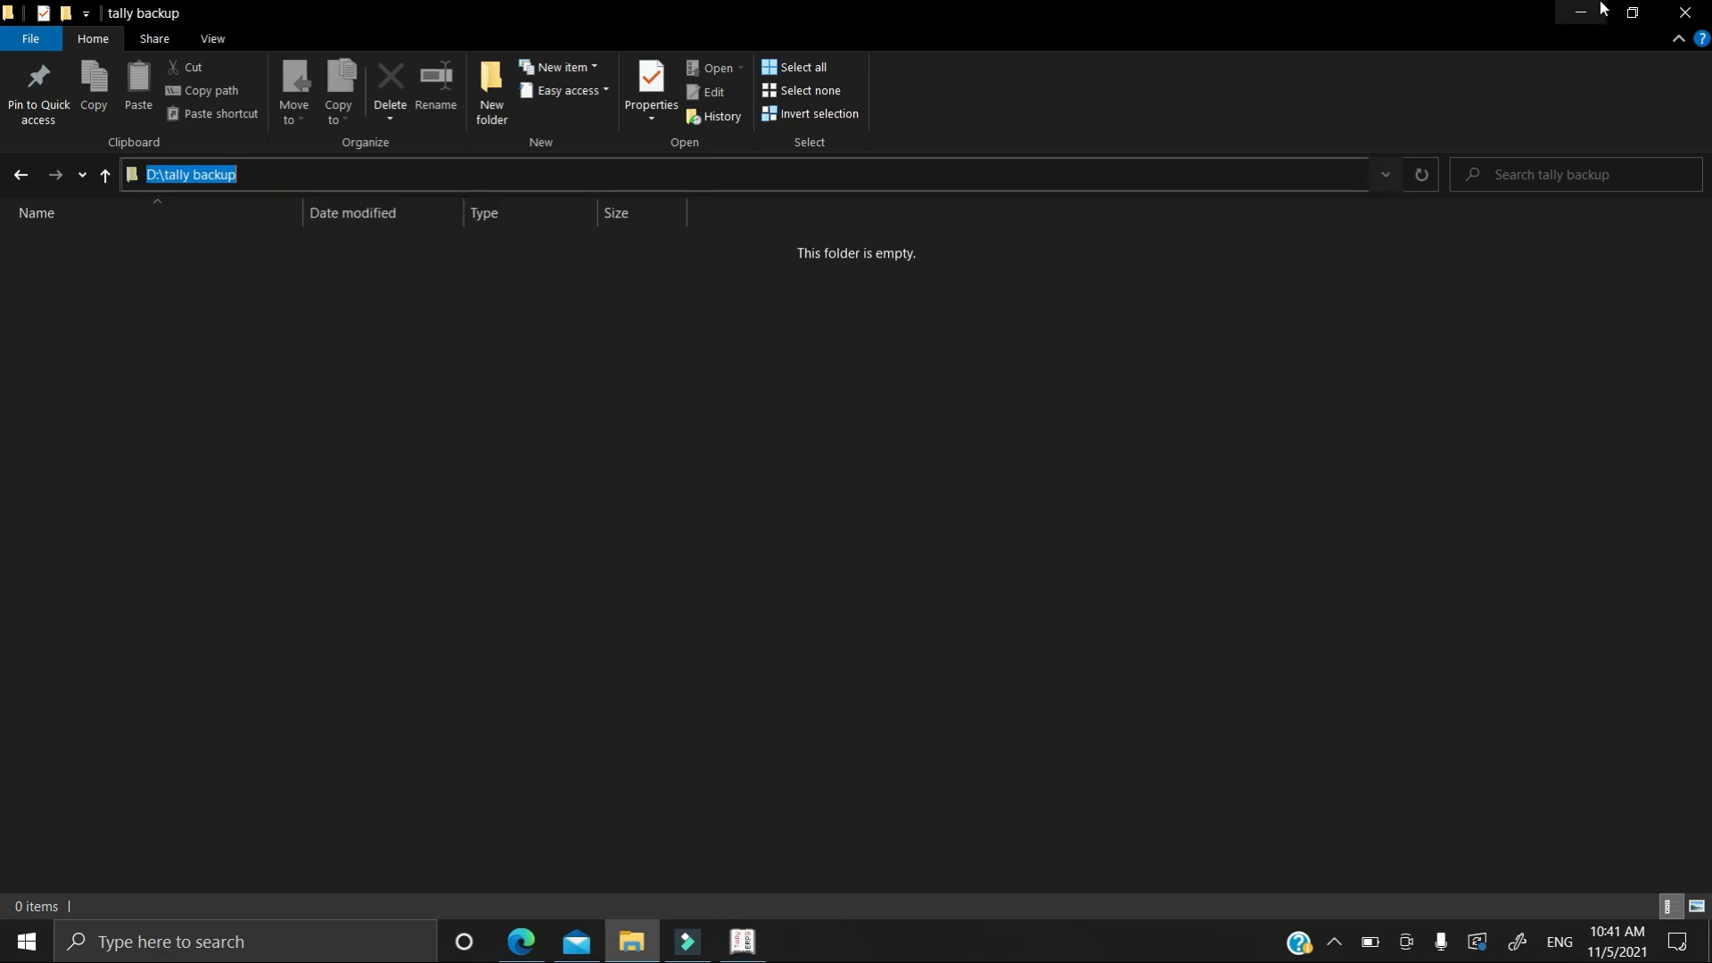
click(1586, 12)
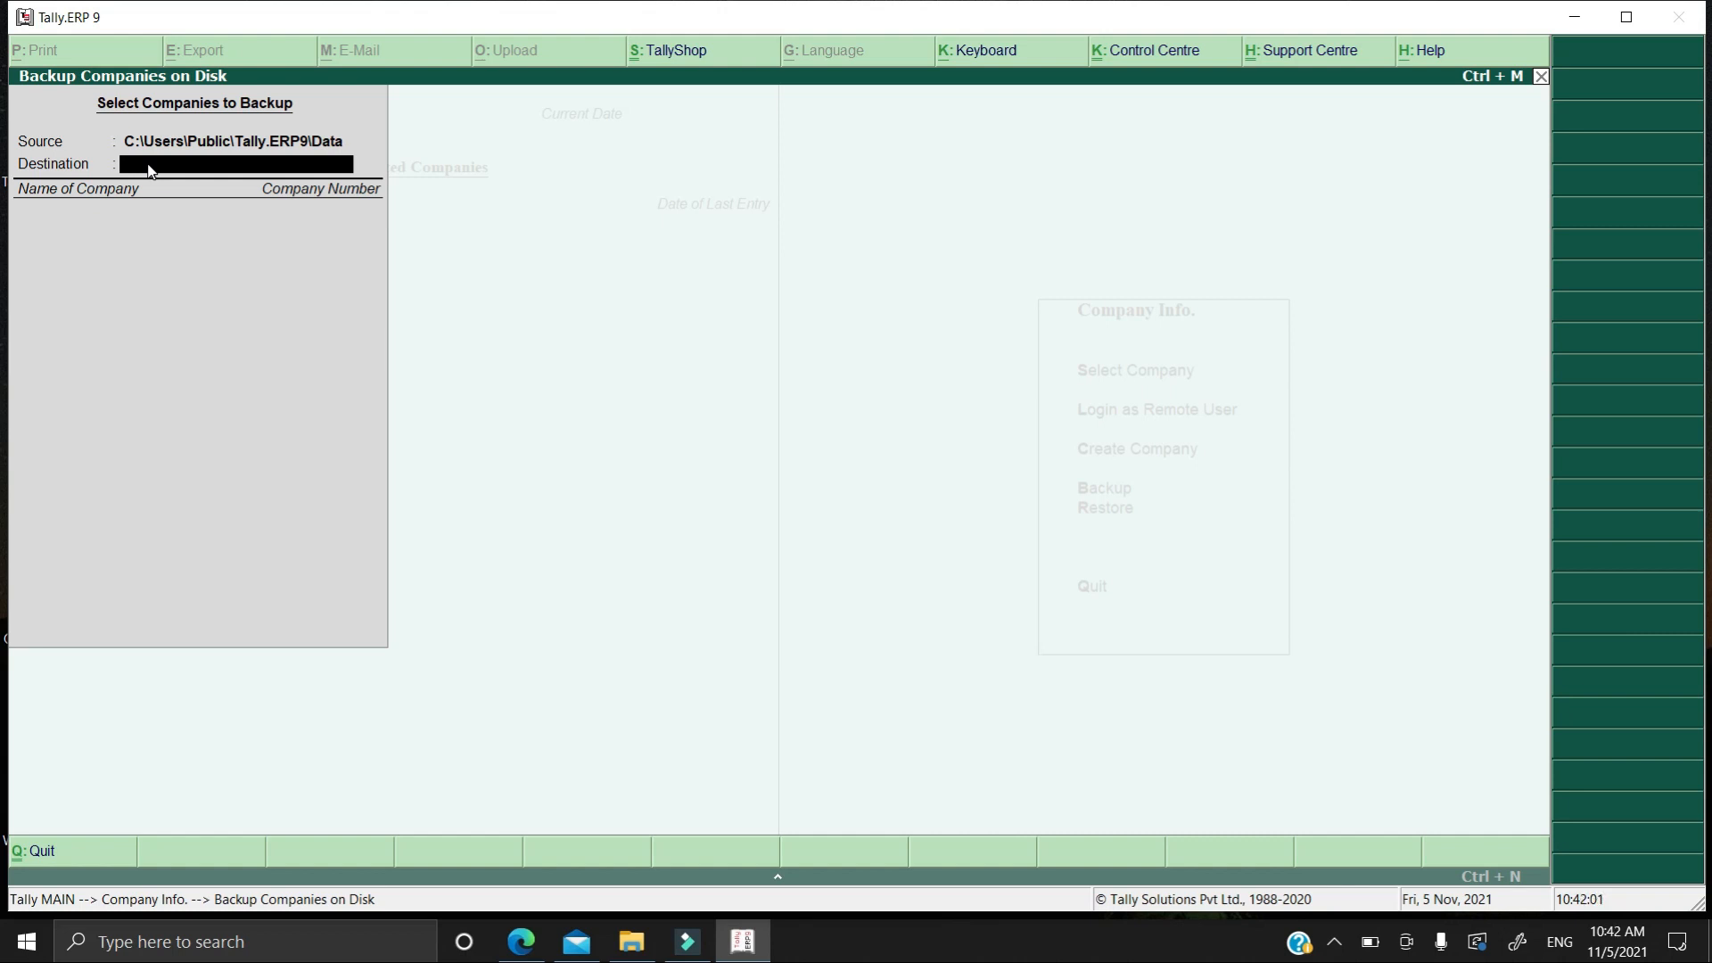
key(ctrl+alt+v)
key(Return)
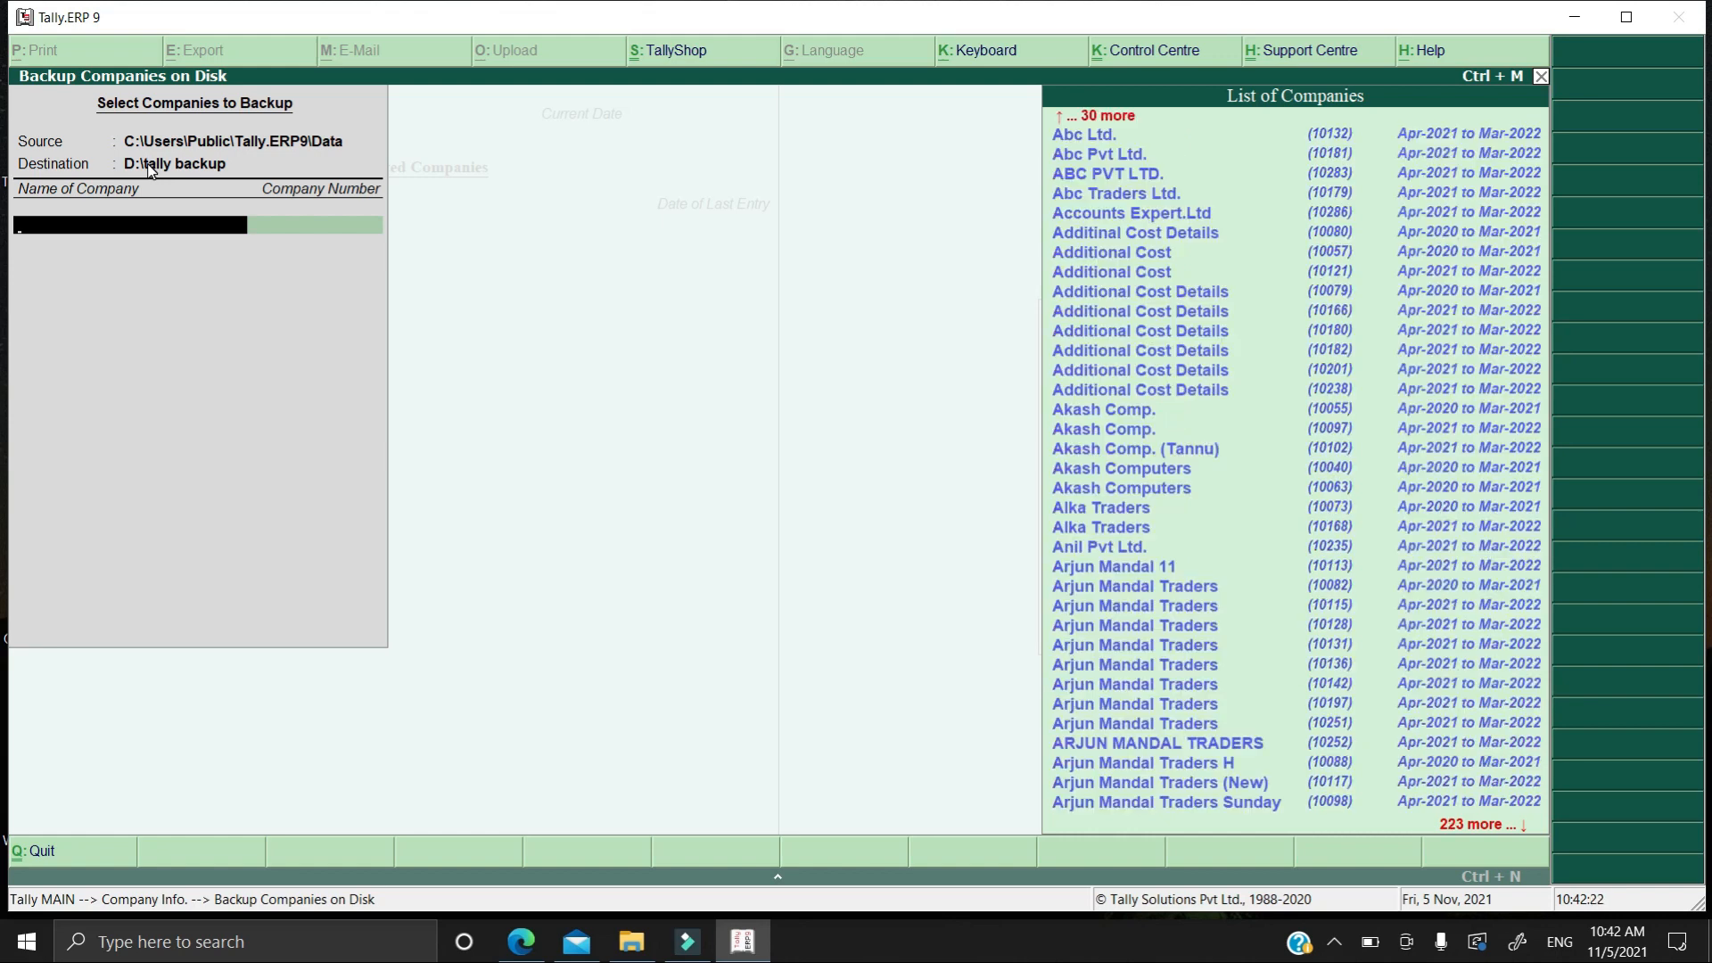
Step: Choose Accounts Expert.Ltd as the only company to back up, end the list and accept the backup
text(Acc)
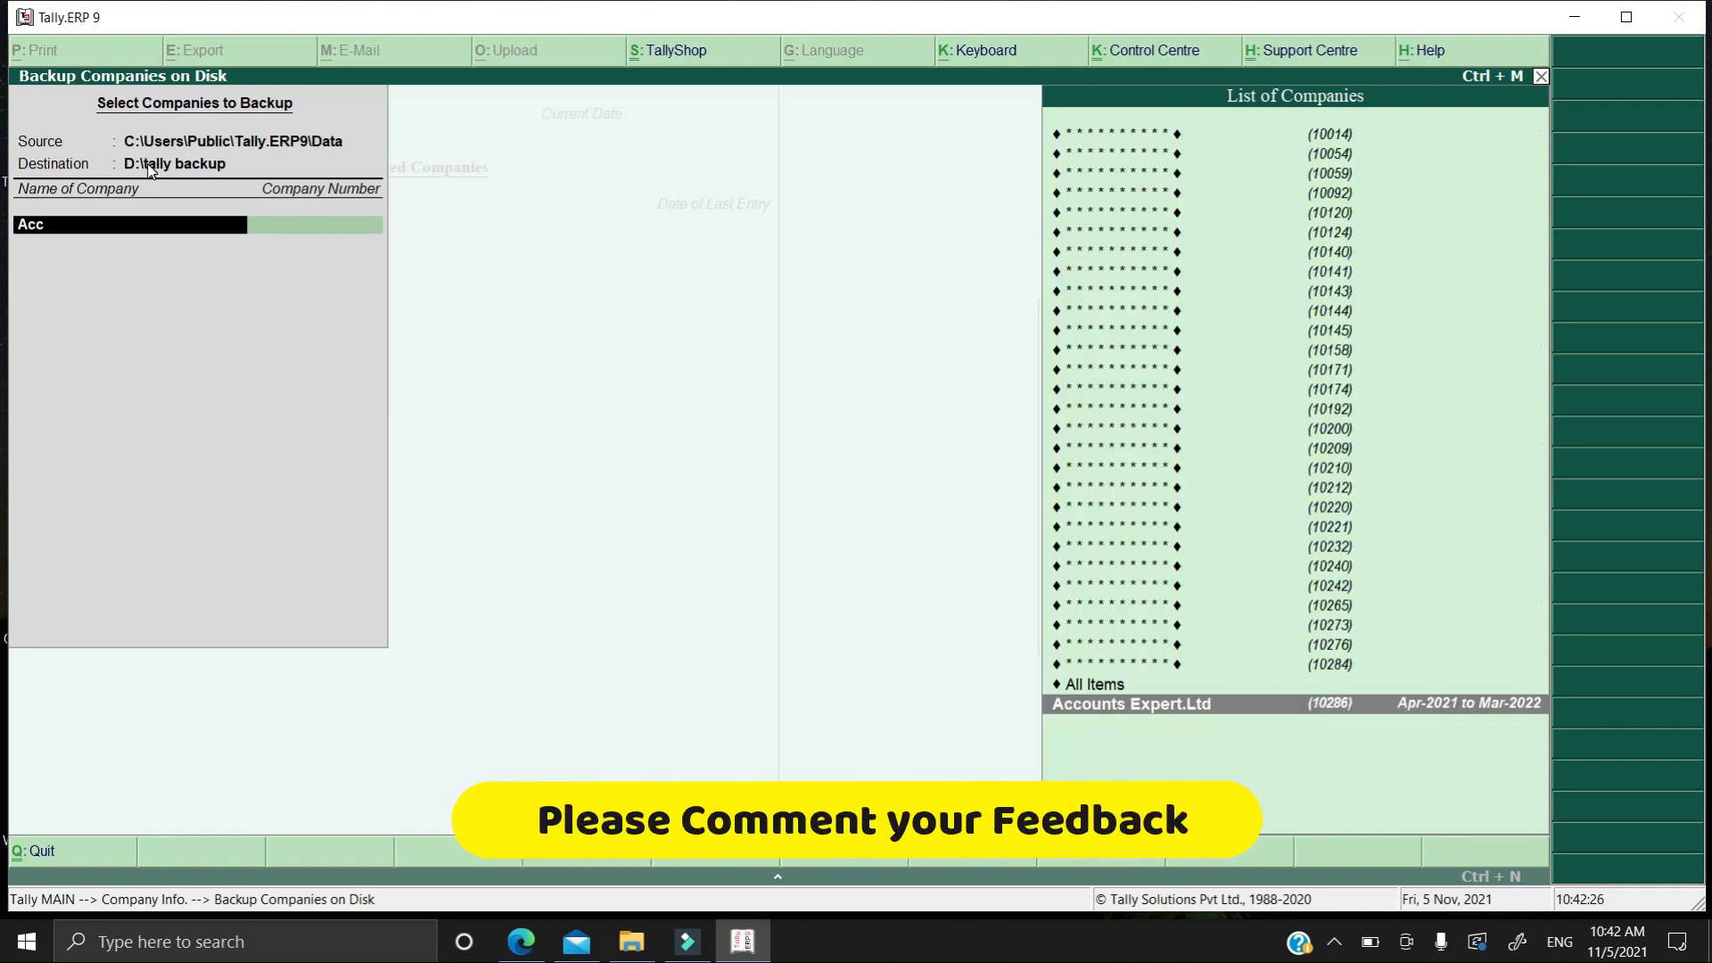
key(Return)
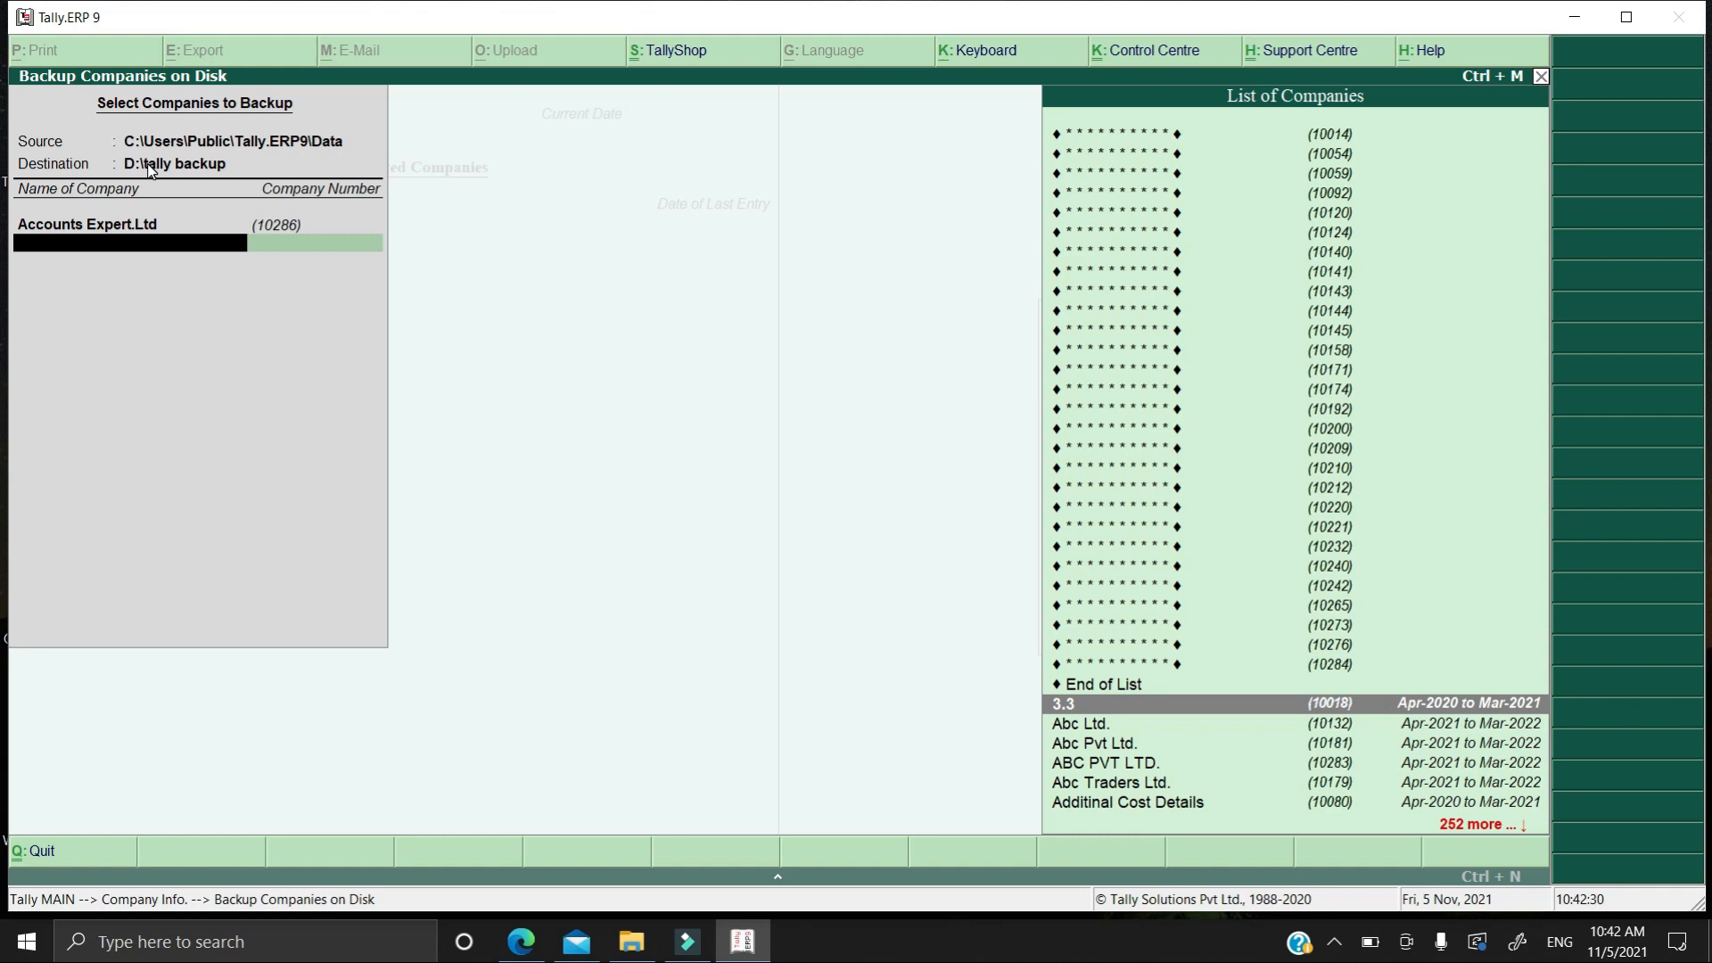
key(Up)
key(Return)
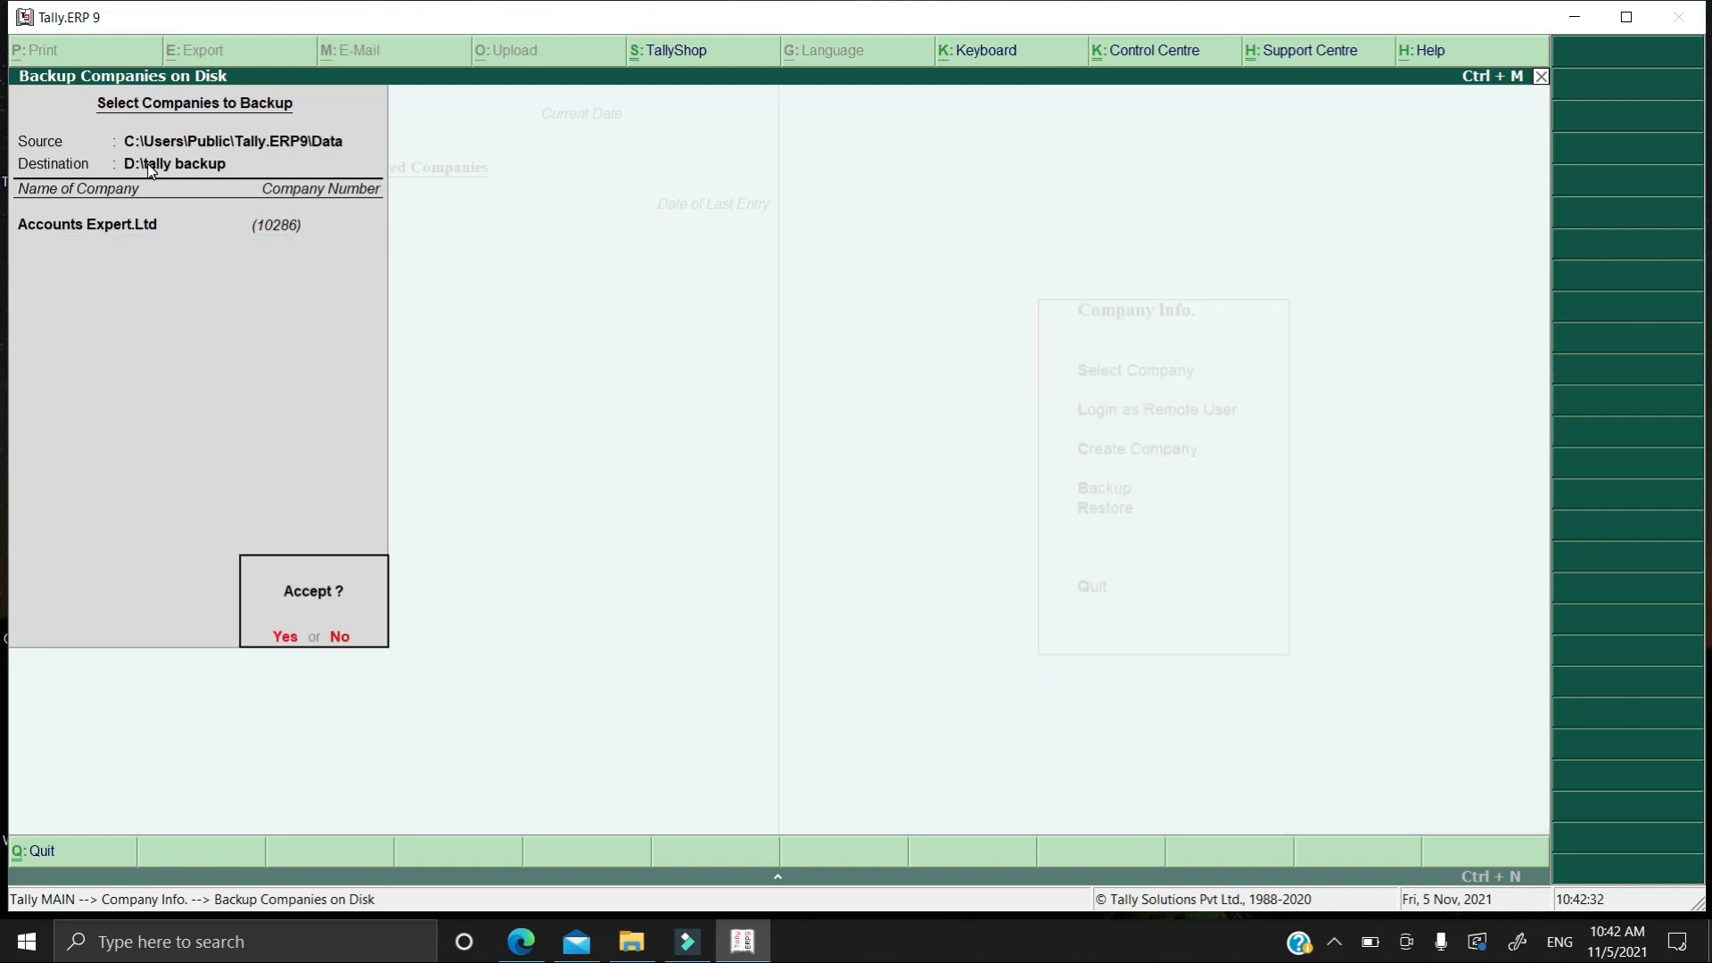
key(Return)
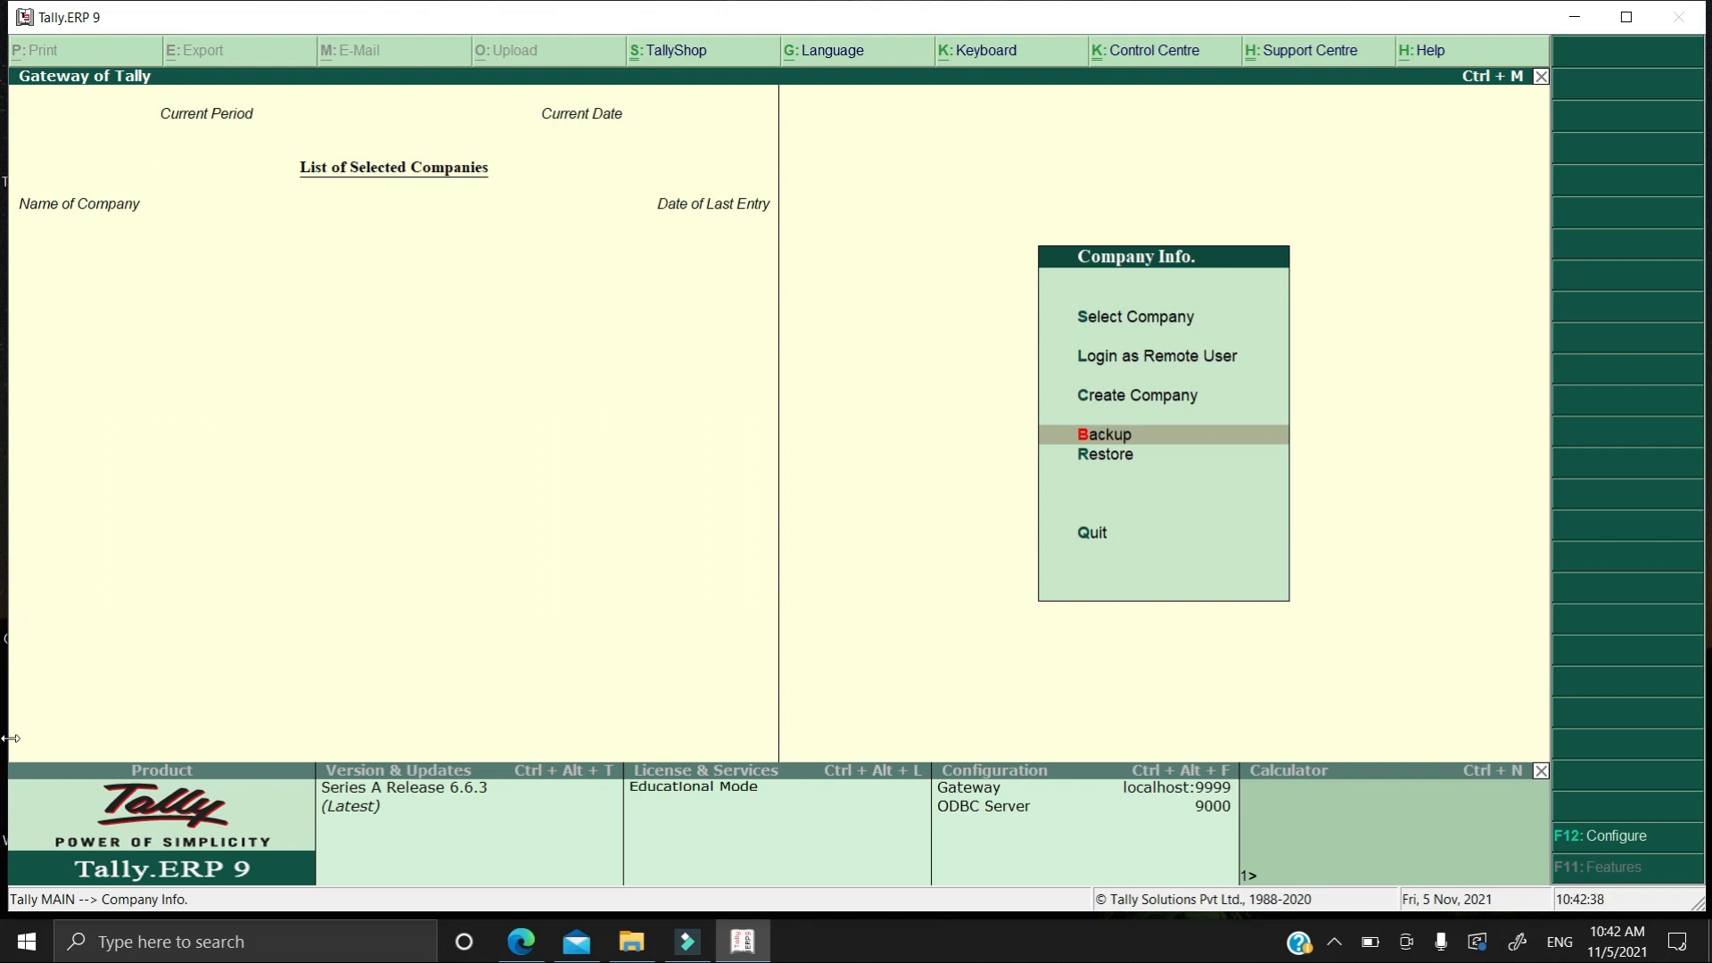
Step: Check the backup file in the tally backup folder on the D: drive in File Explorer, and close the folder window
click(27, 941)
text(this)
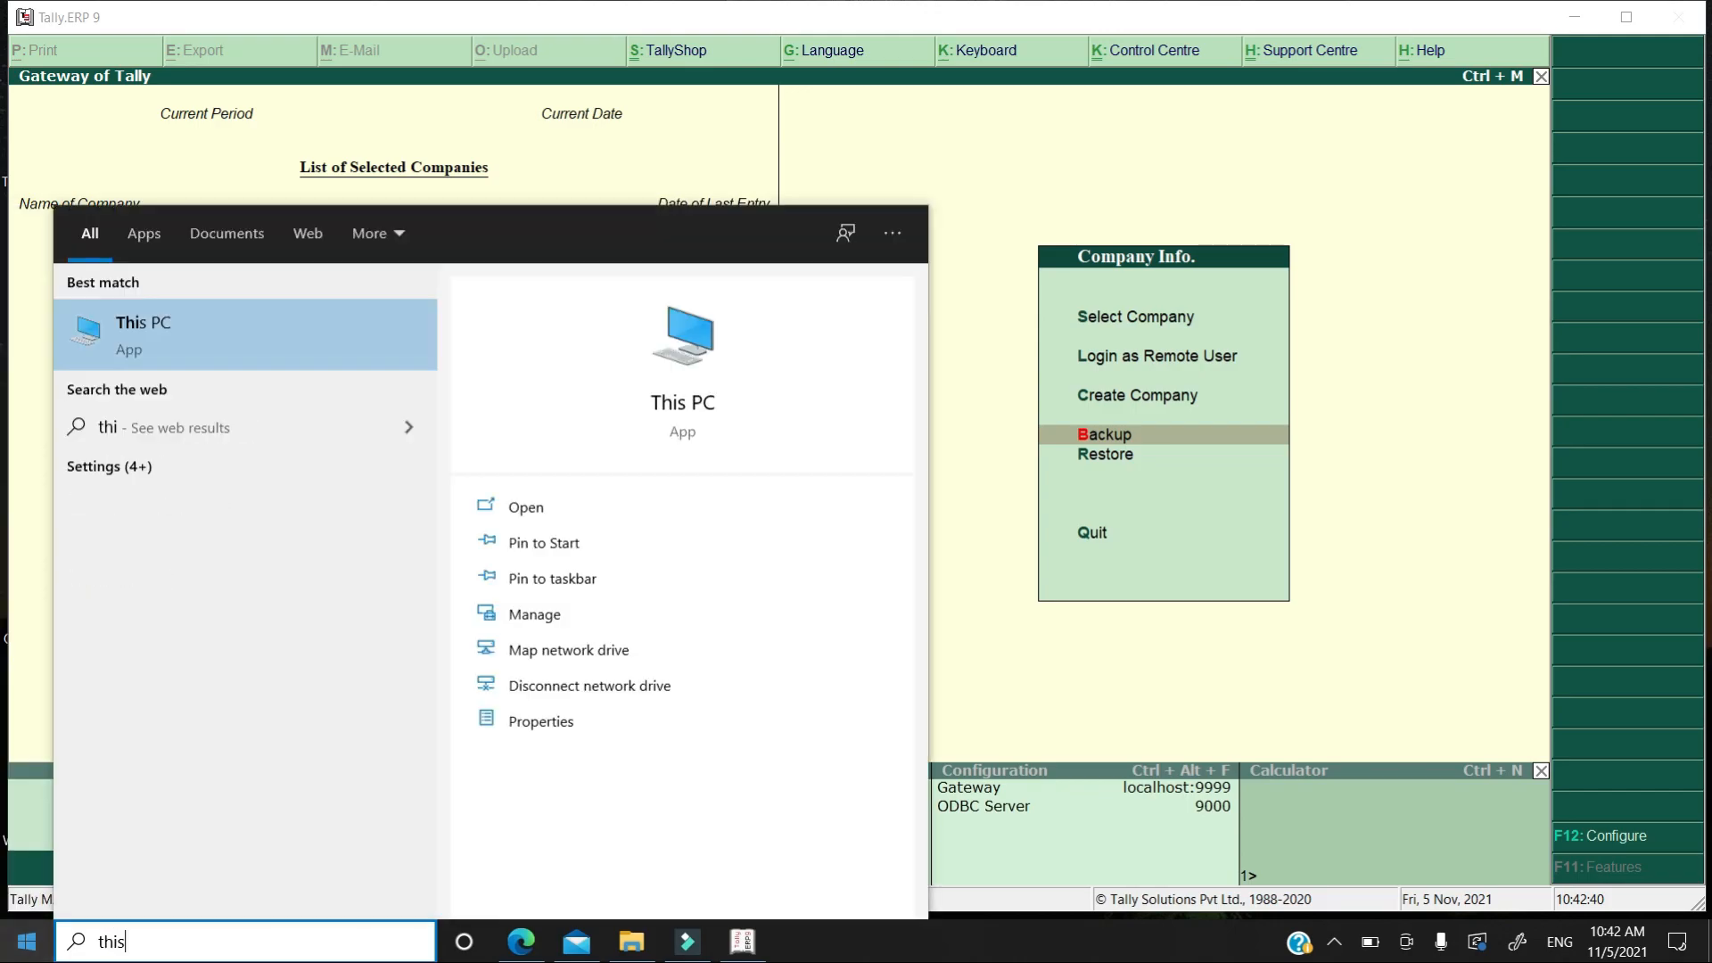
key(Return)
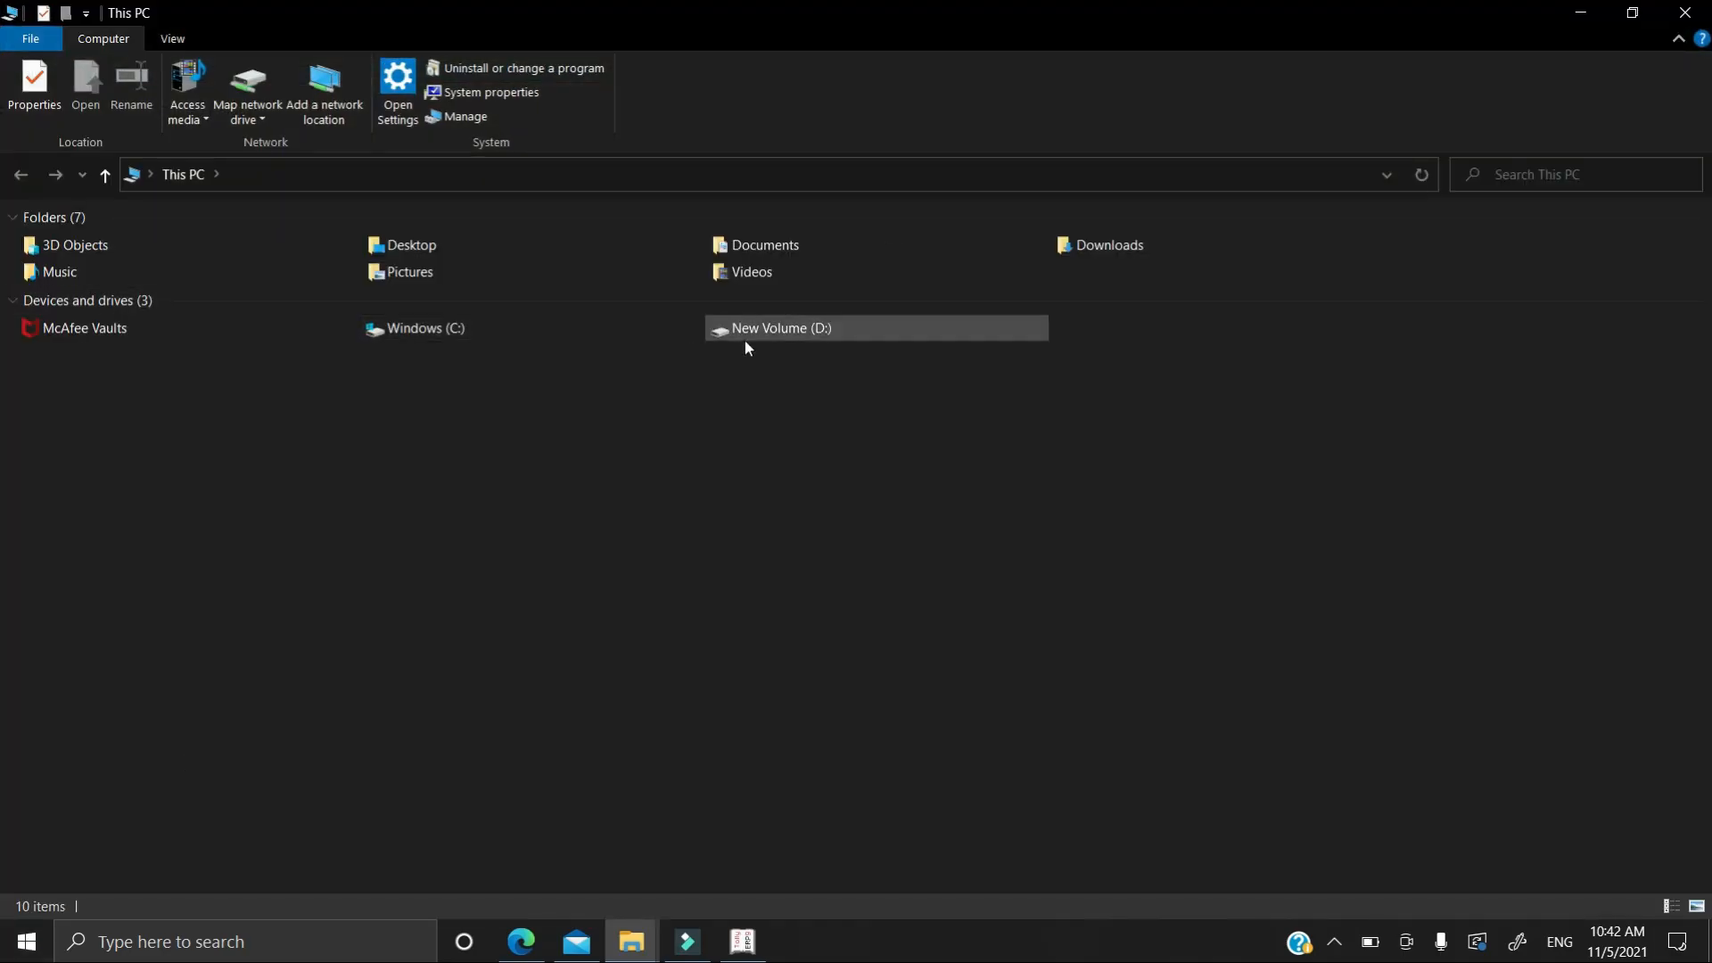
click(745, 341)
double_click(745, 341)
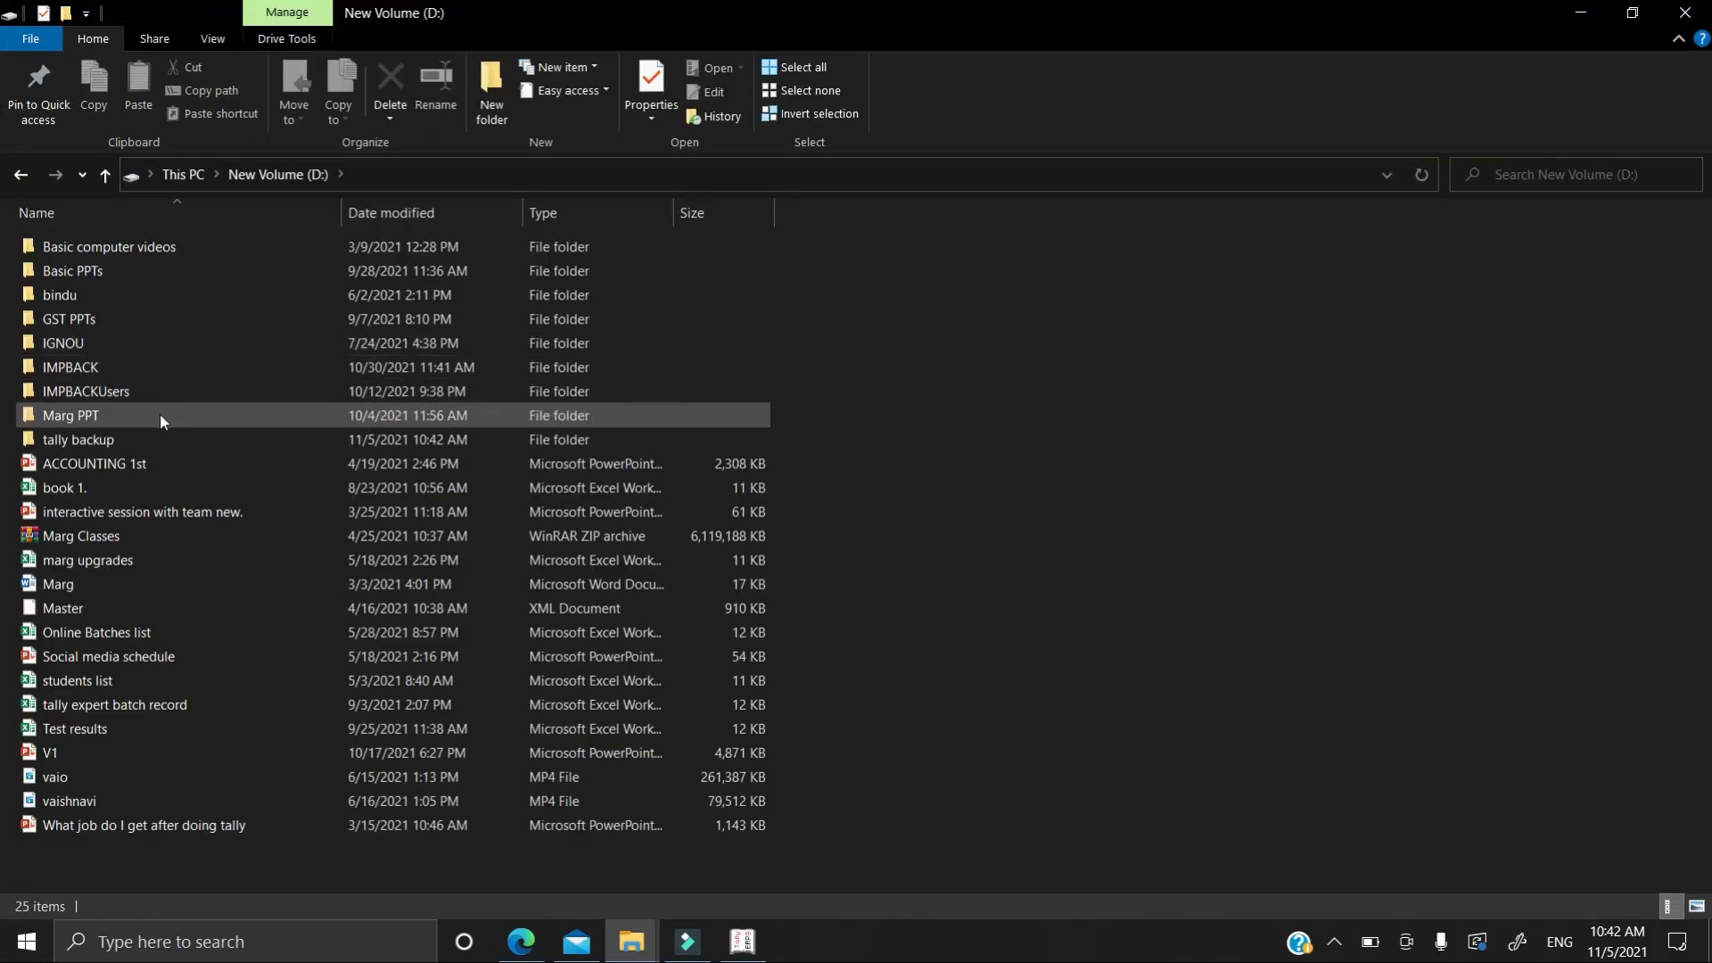
double_click(166, 438)
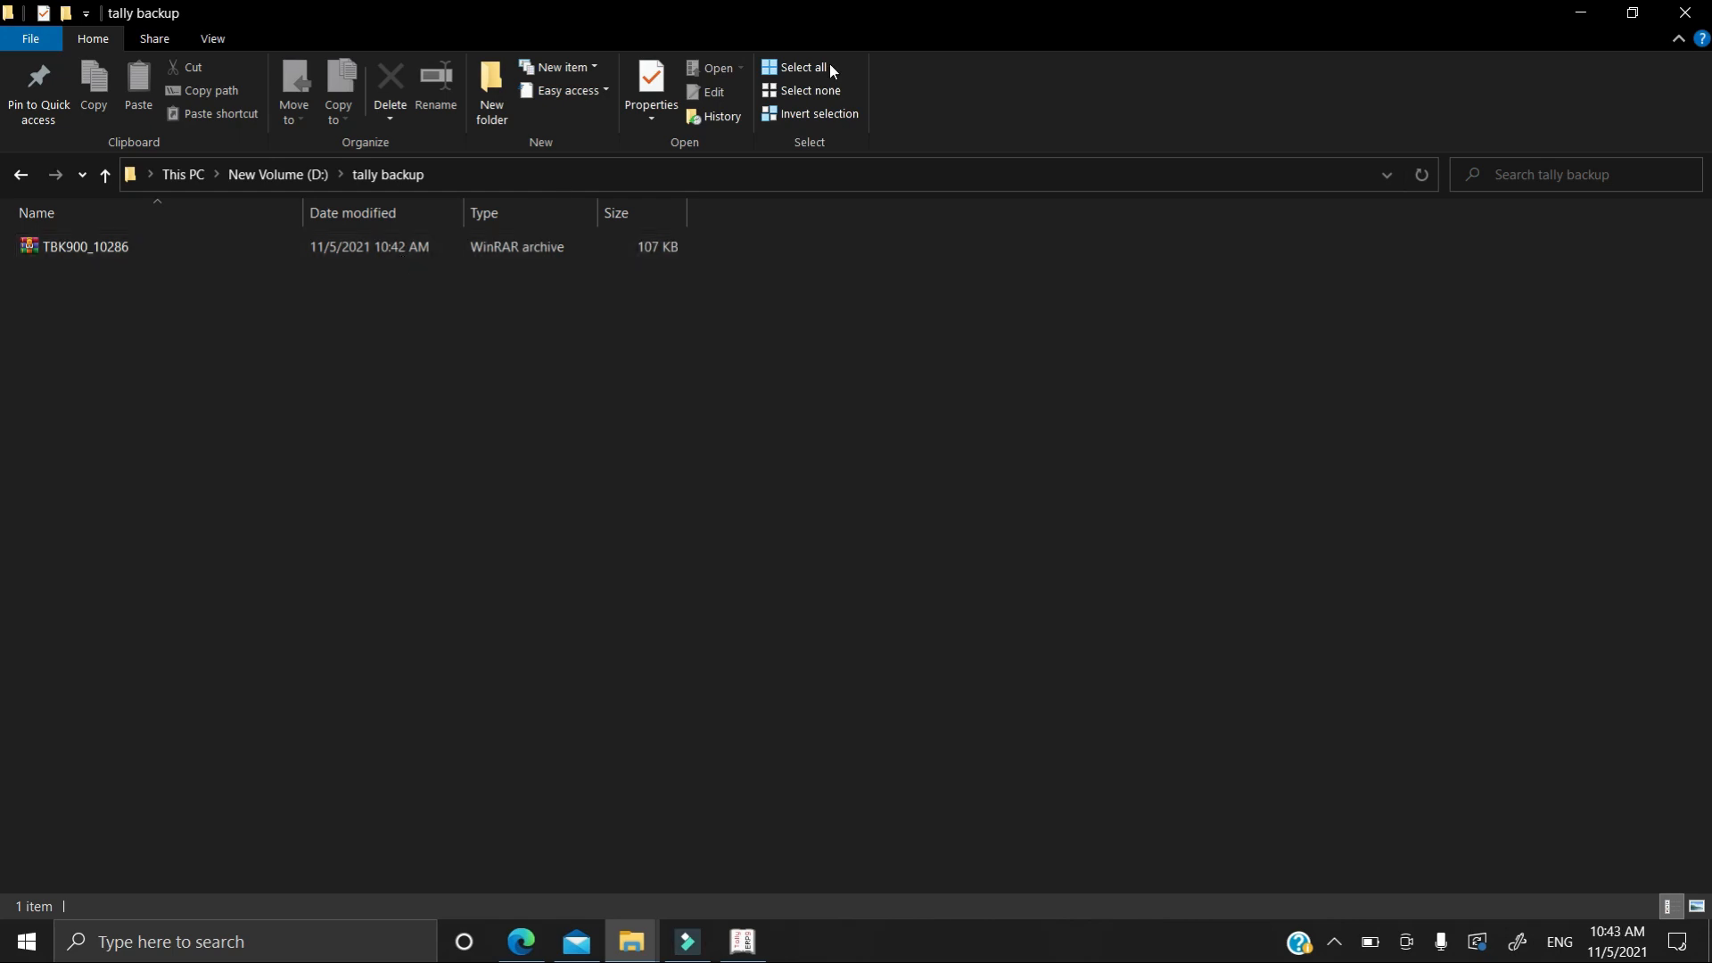
click(1688, 10)
click(697, 384)
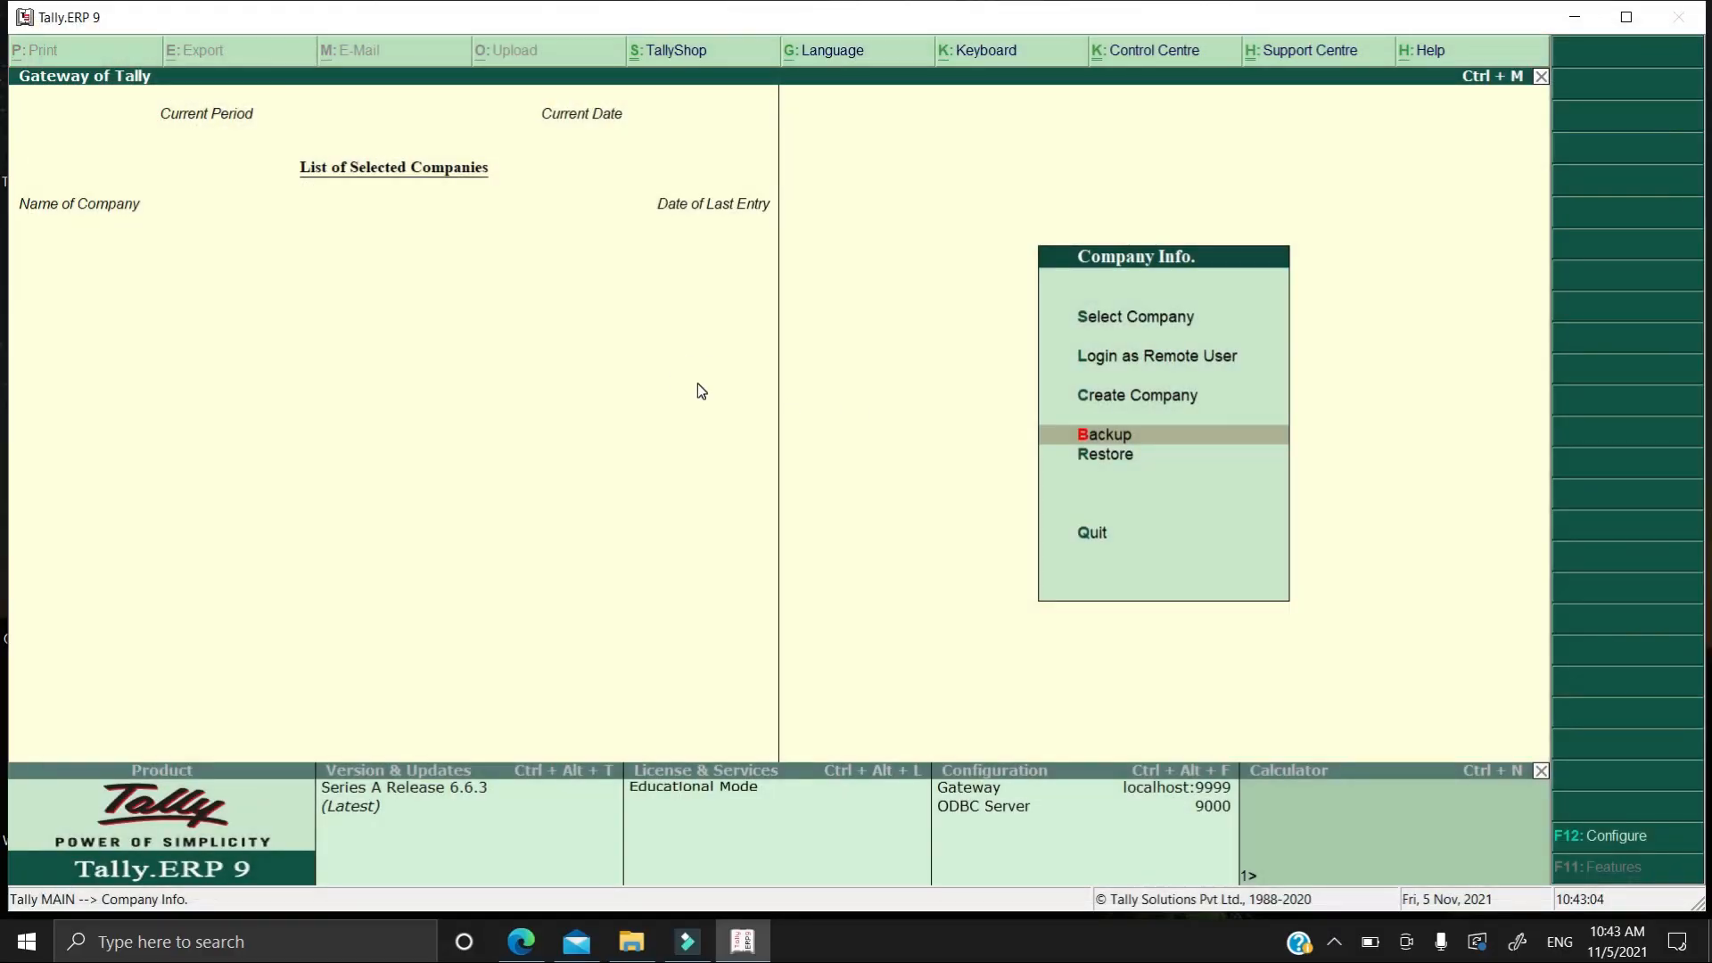
Step: Load the company Accounts Expert.Ltd from the list of companies
key(Up)
key(Up)
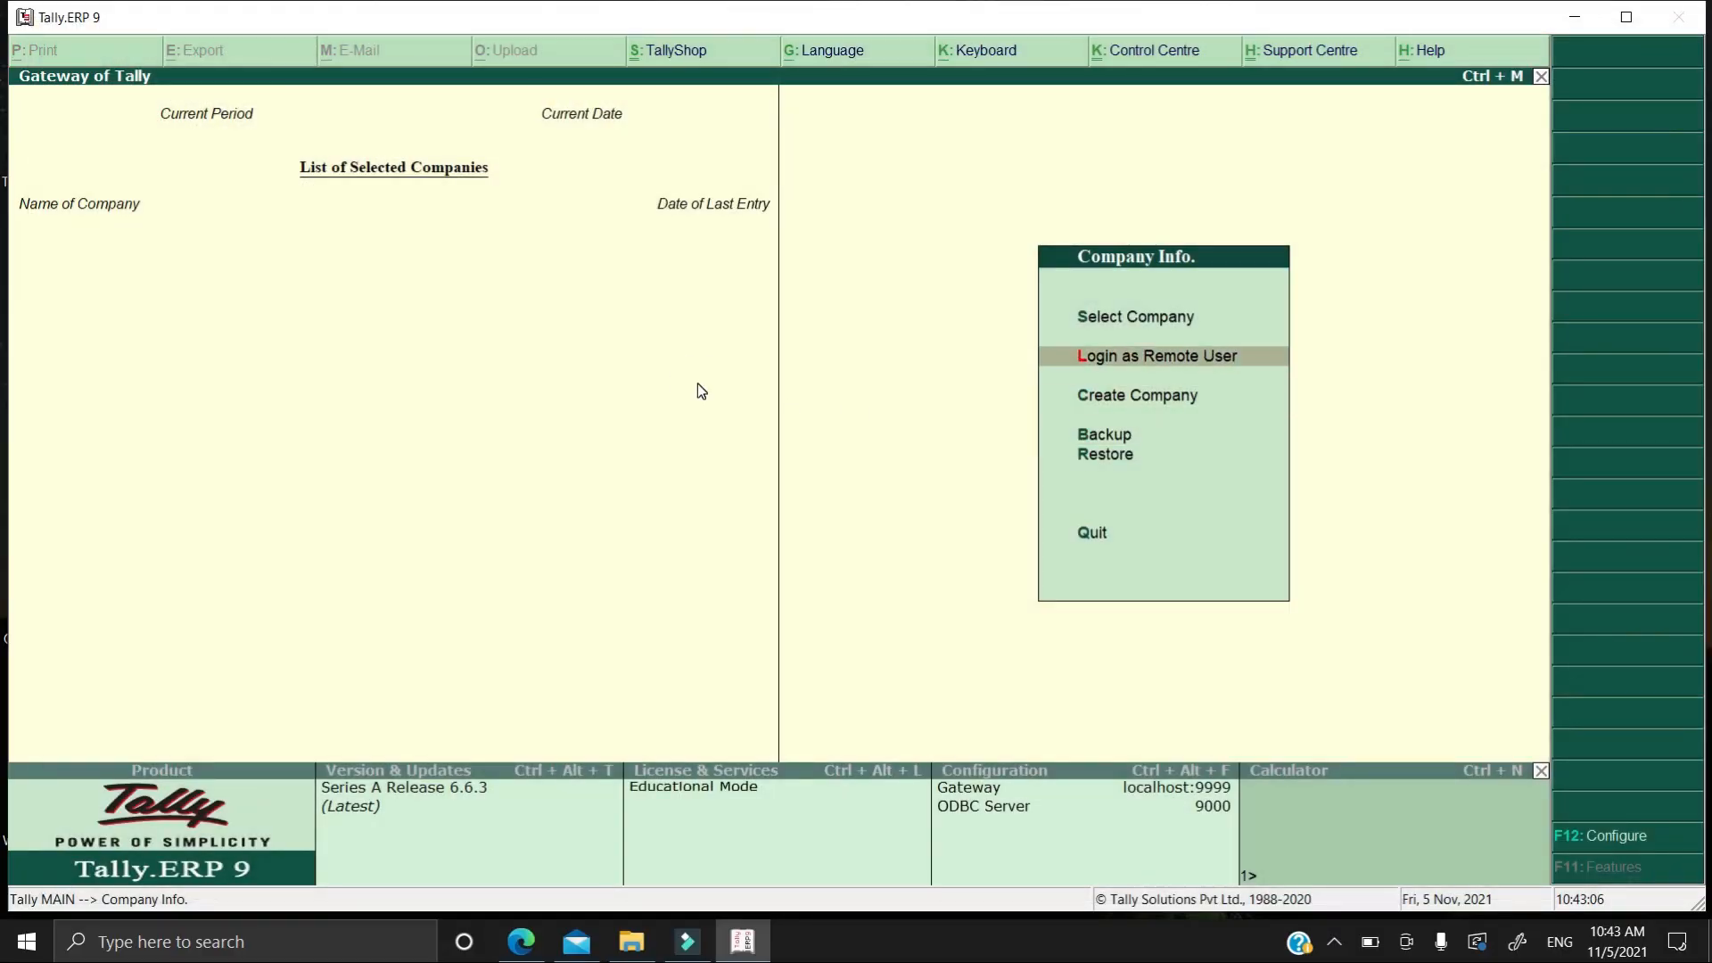
key(Up)
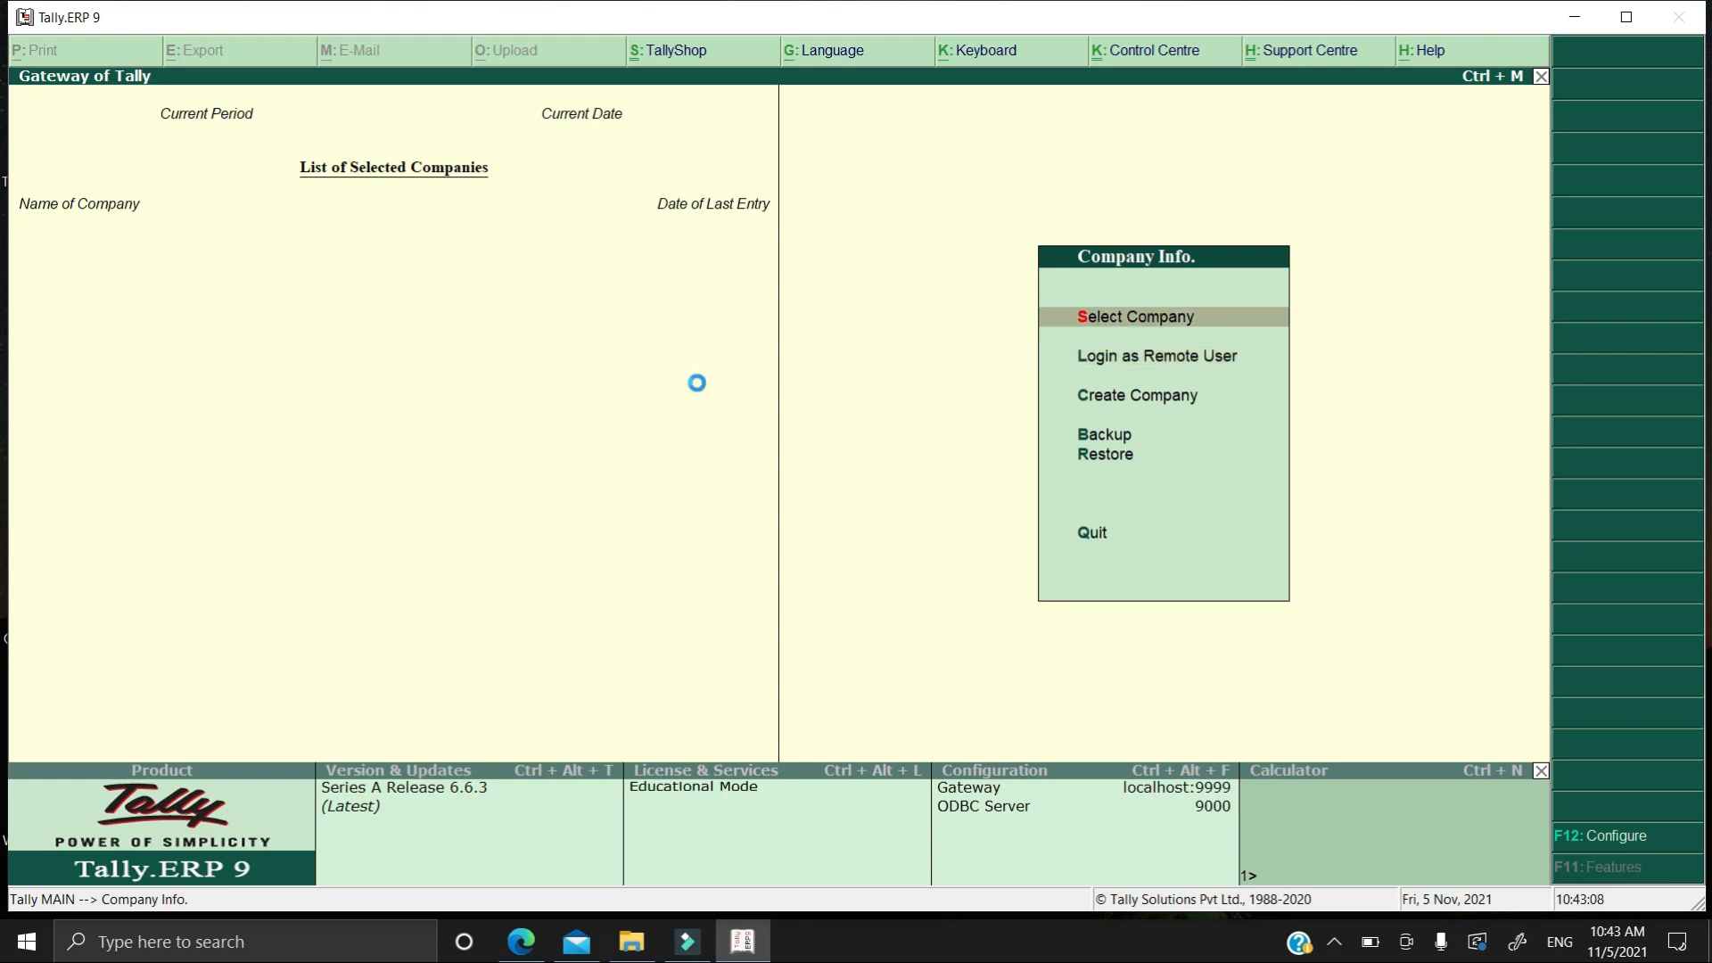
key(Return)
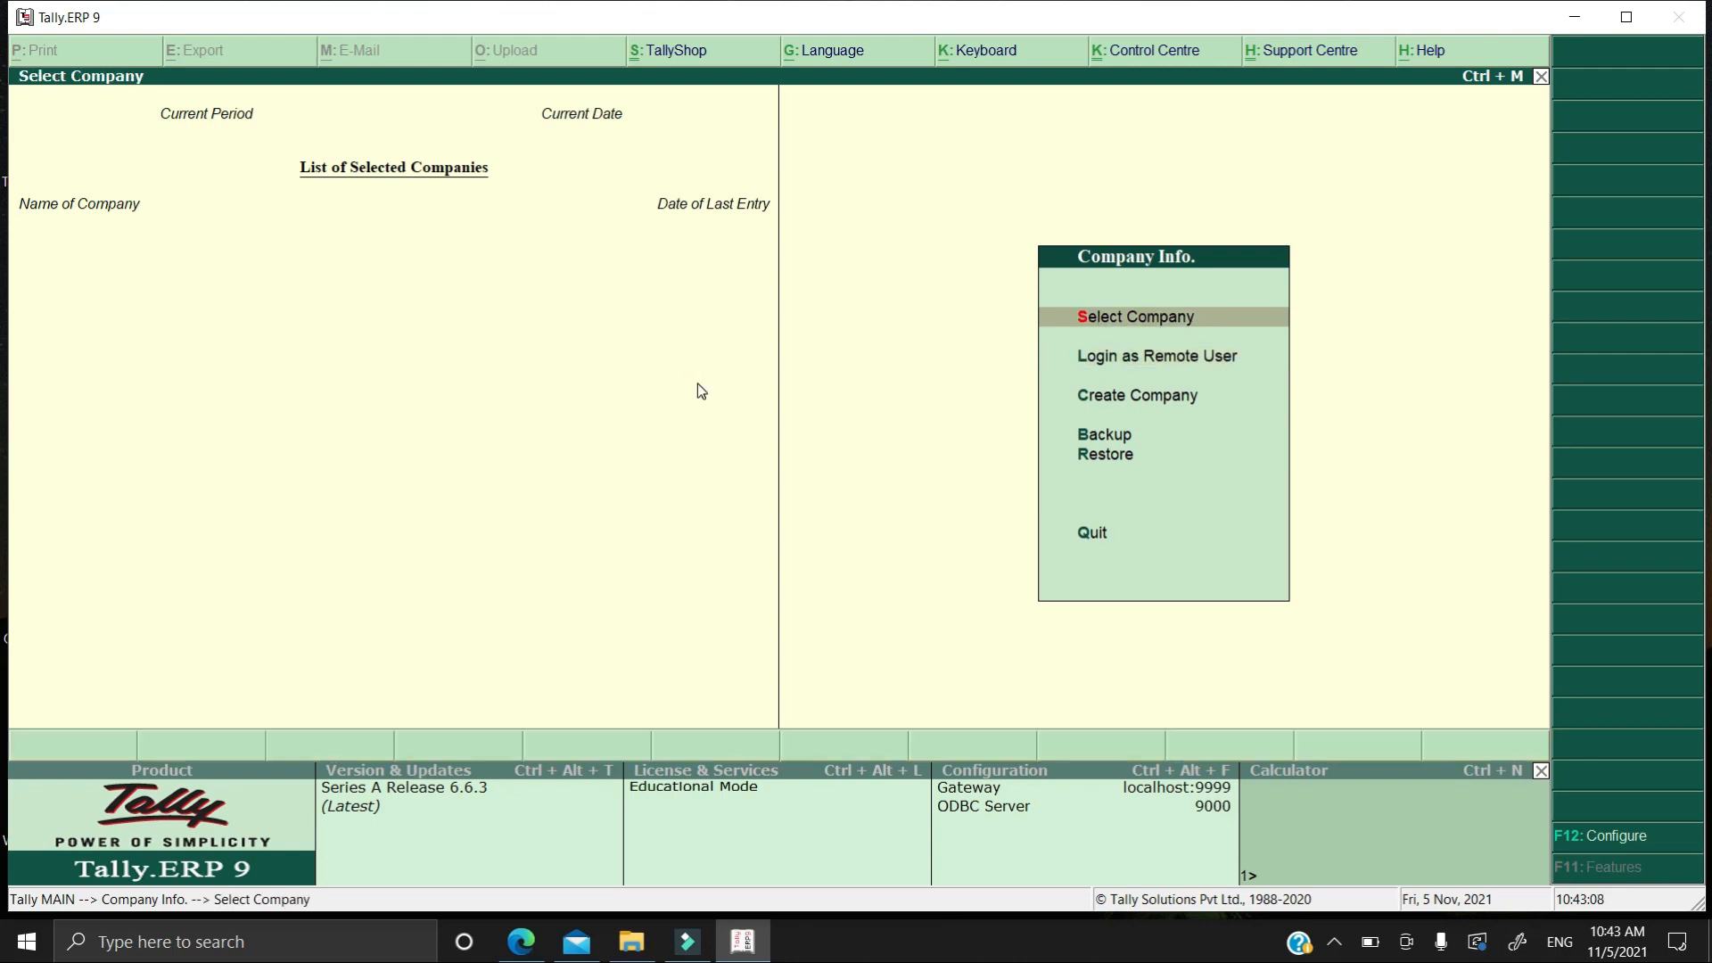
text(Acc)
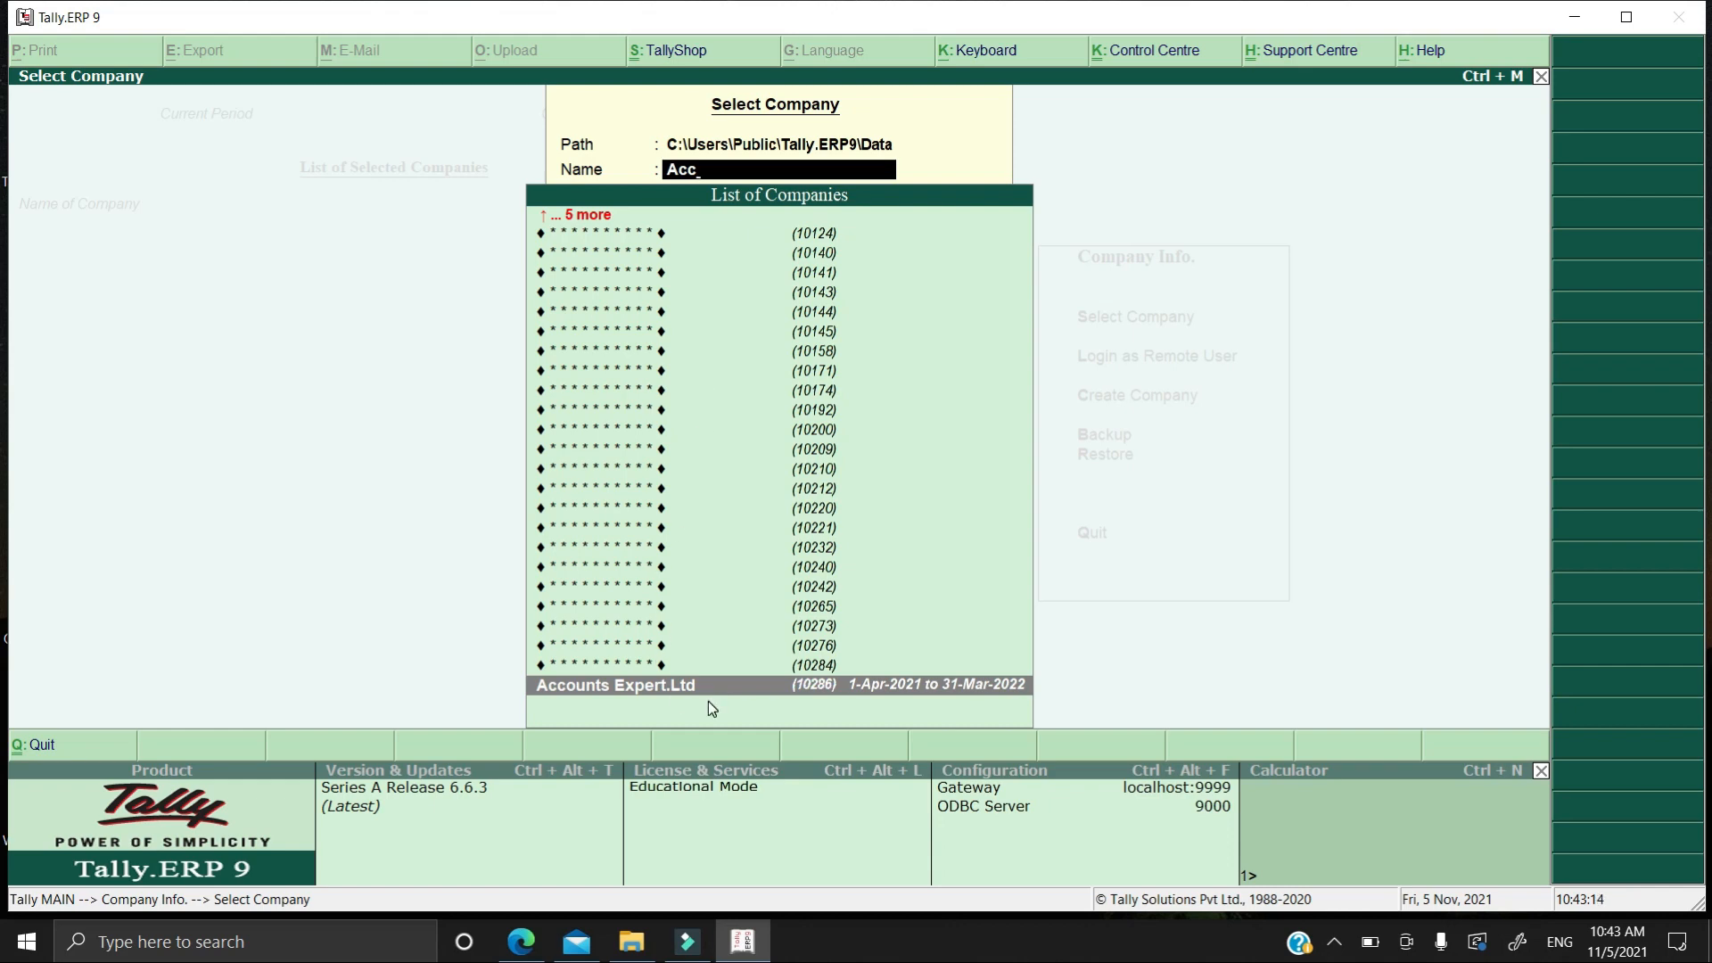
key(Return)
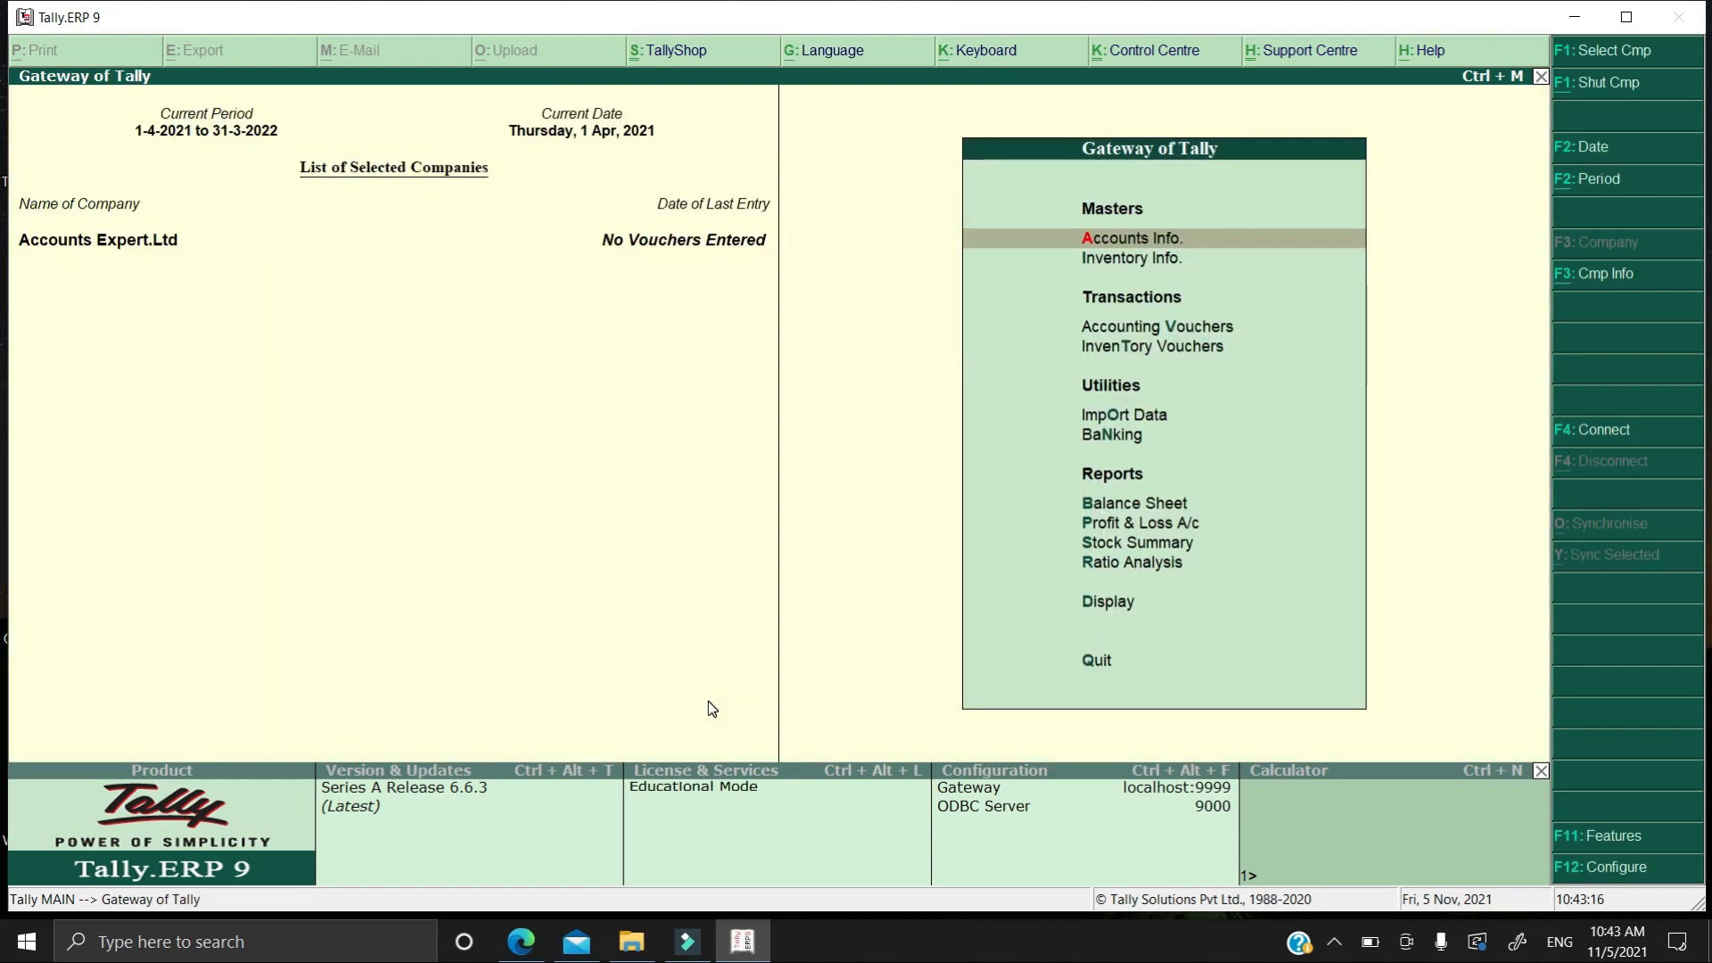
Step: Open the loaded company Accounts Expert.Ltd for alteration and delete it, confirming the deletion
key(alt+F3)
key(Down)
key(Down)
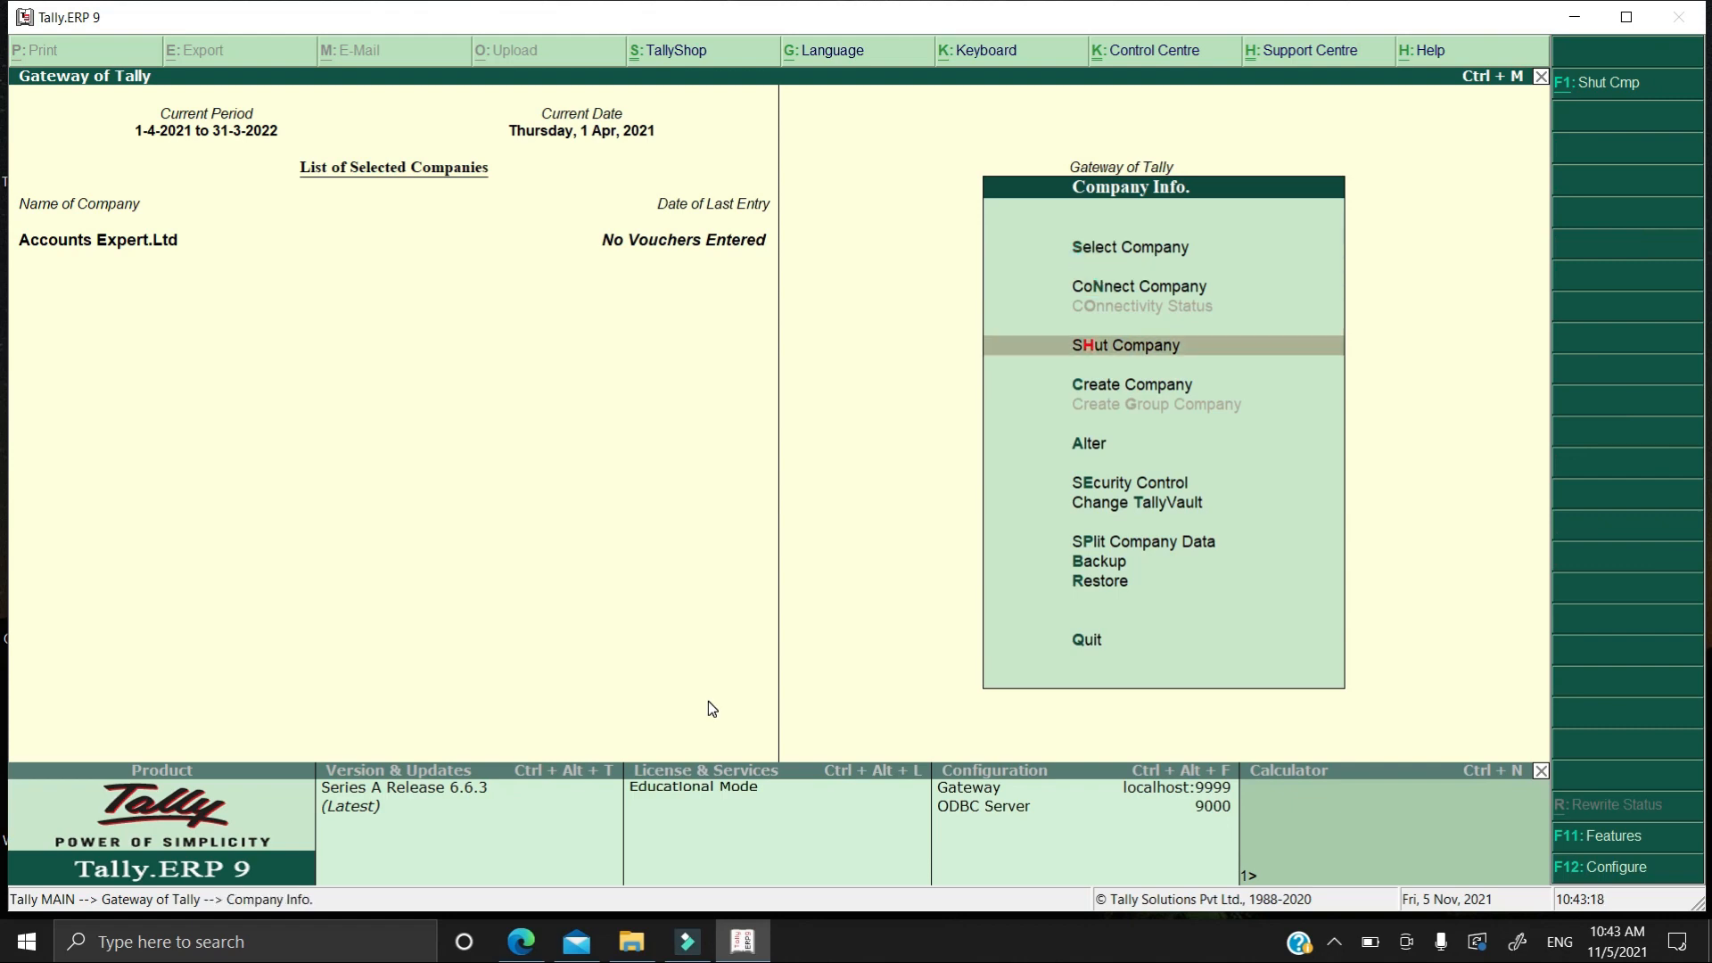
key(Down)
key(Down)
key(Return)
key(Return)
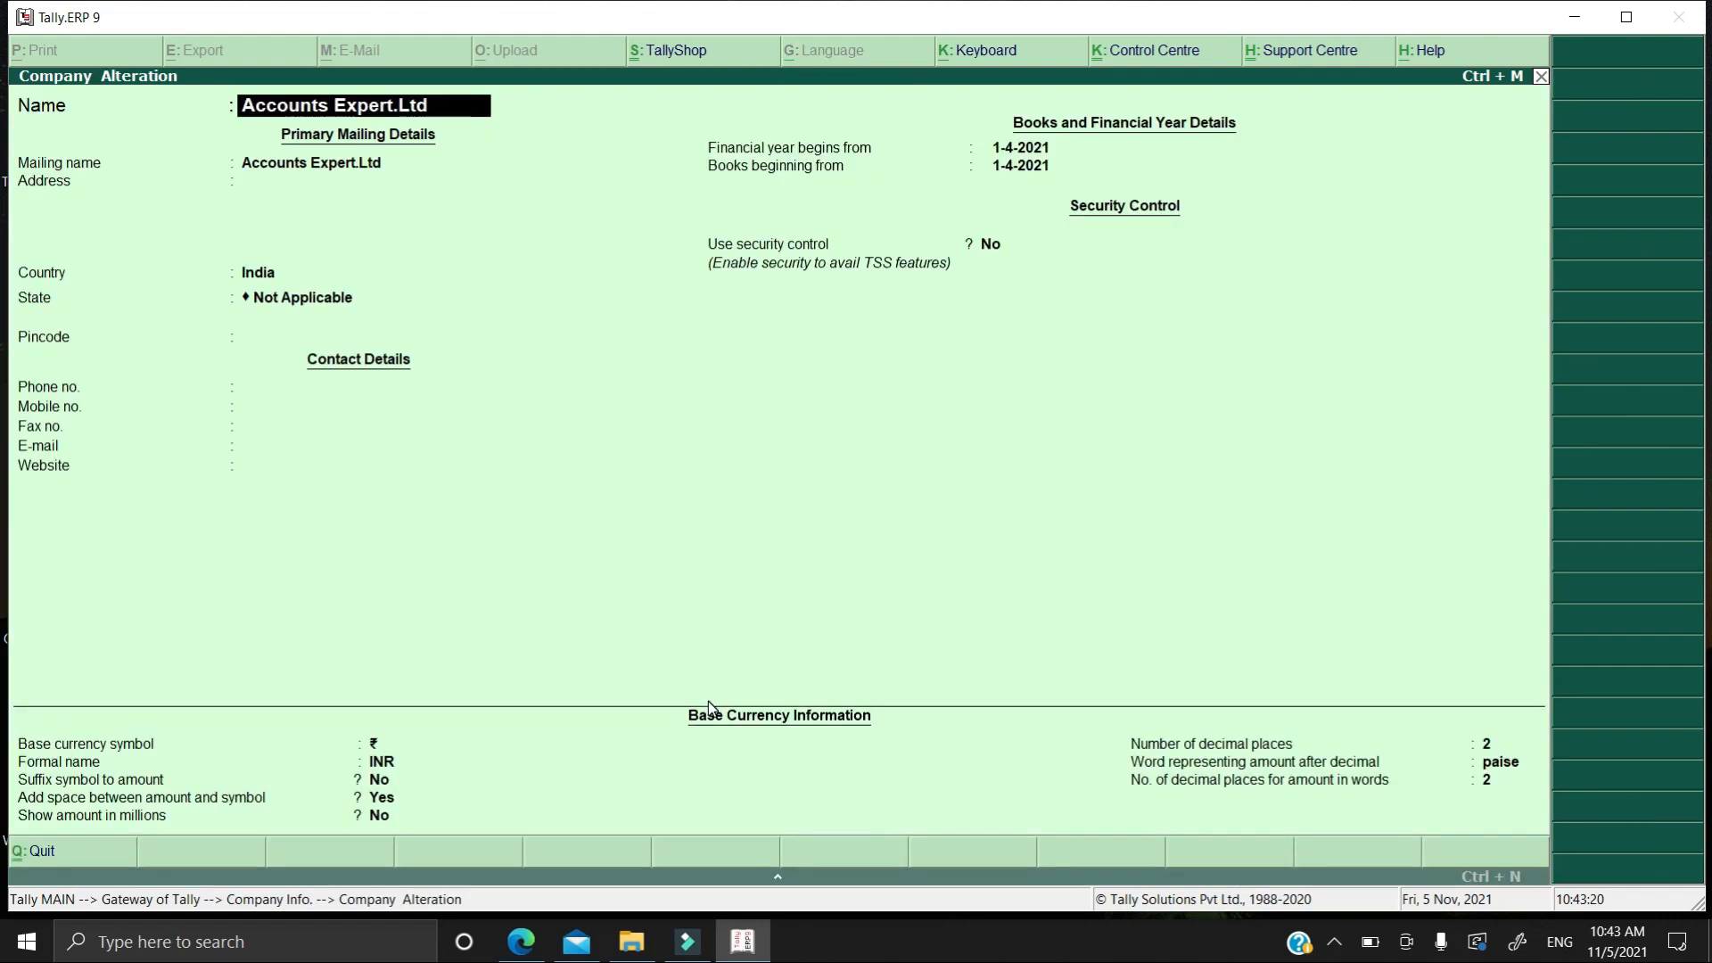
key(alt+d)
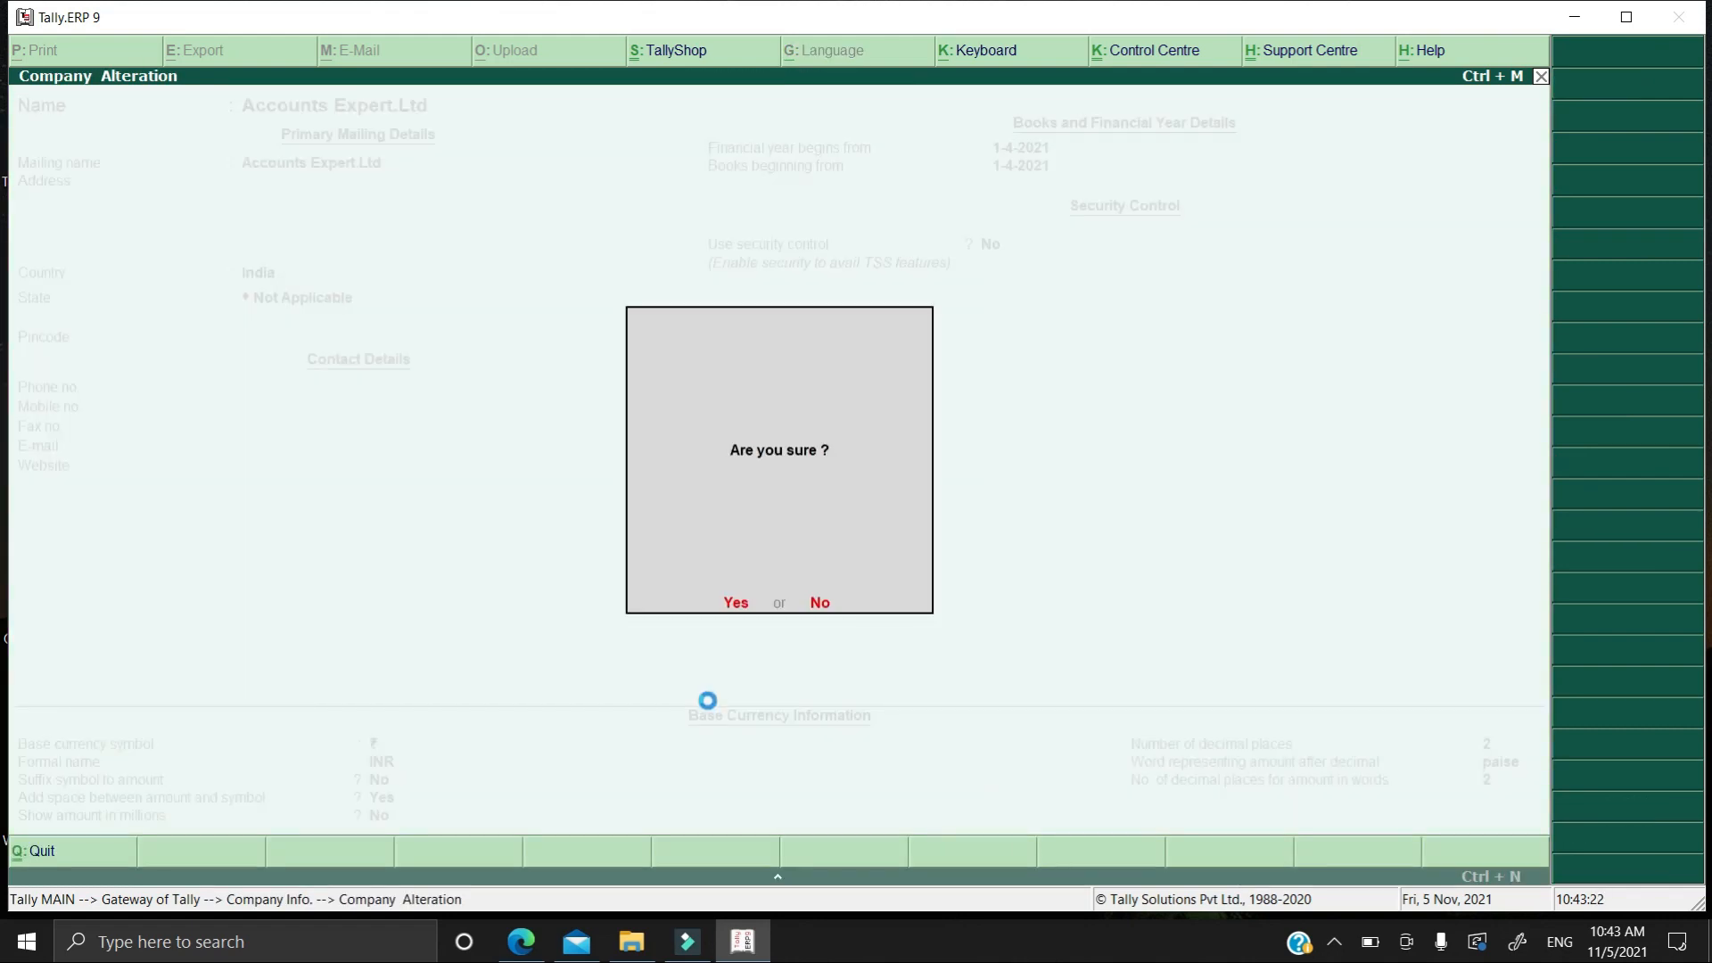
key(y)
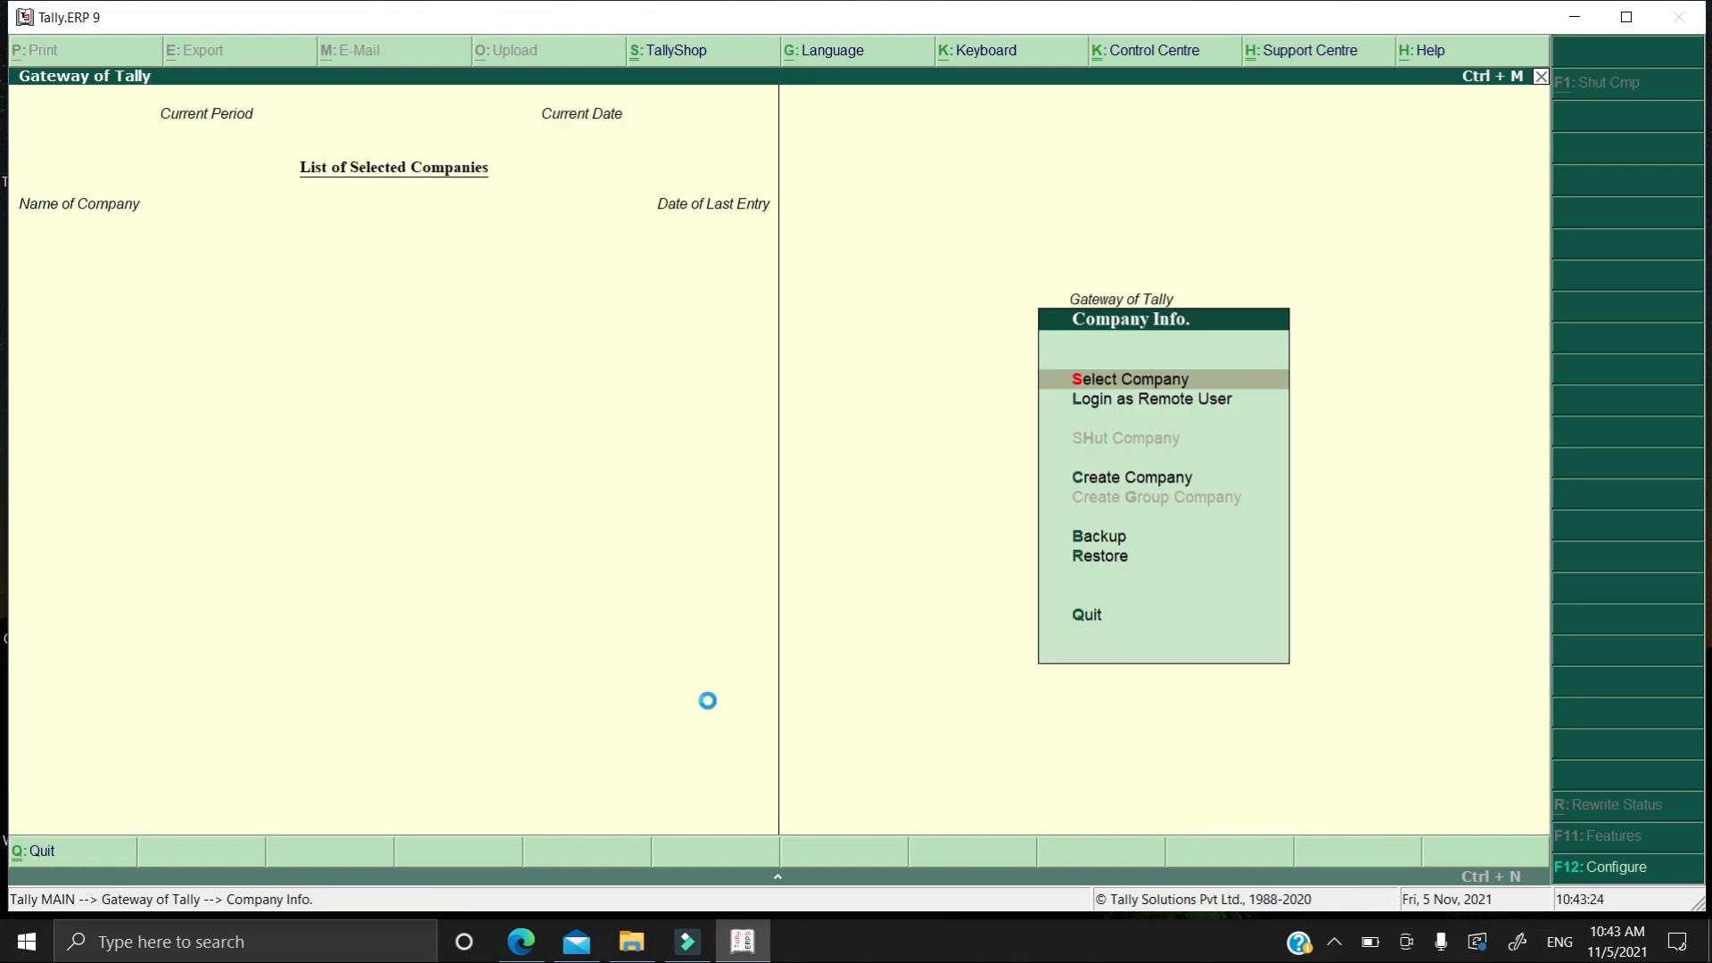
Step: Search the list of companies for the deleted Accounts Expert.Ltd, and leave the company selection
key(Return)
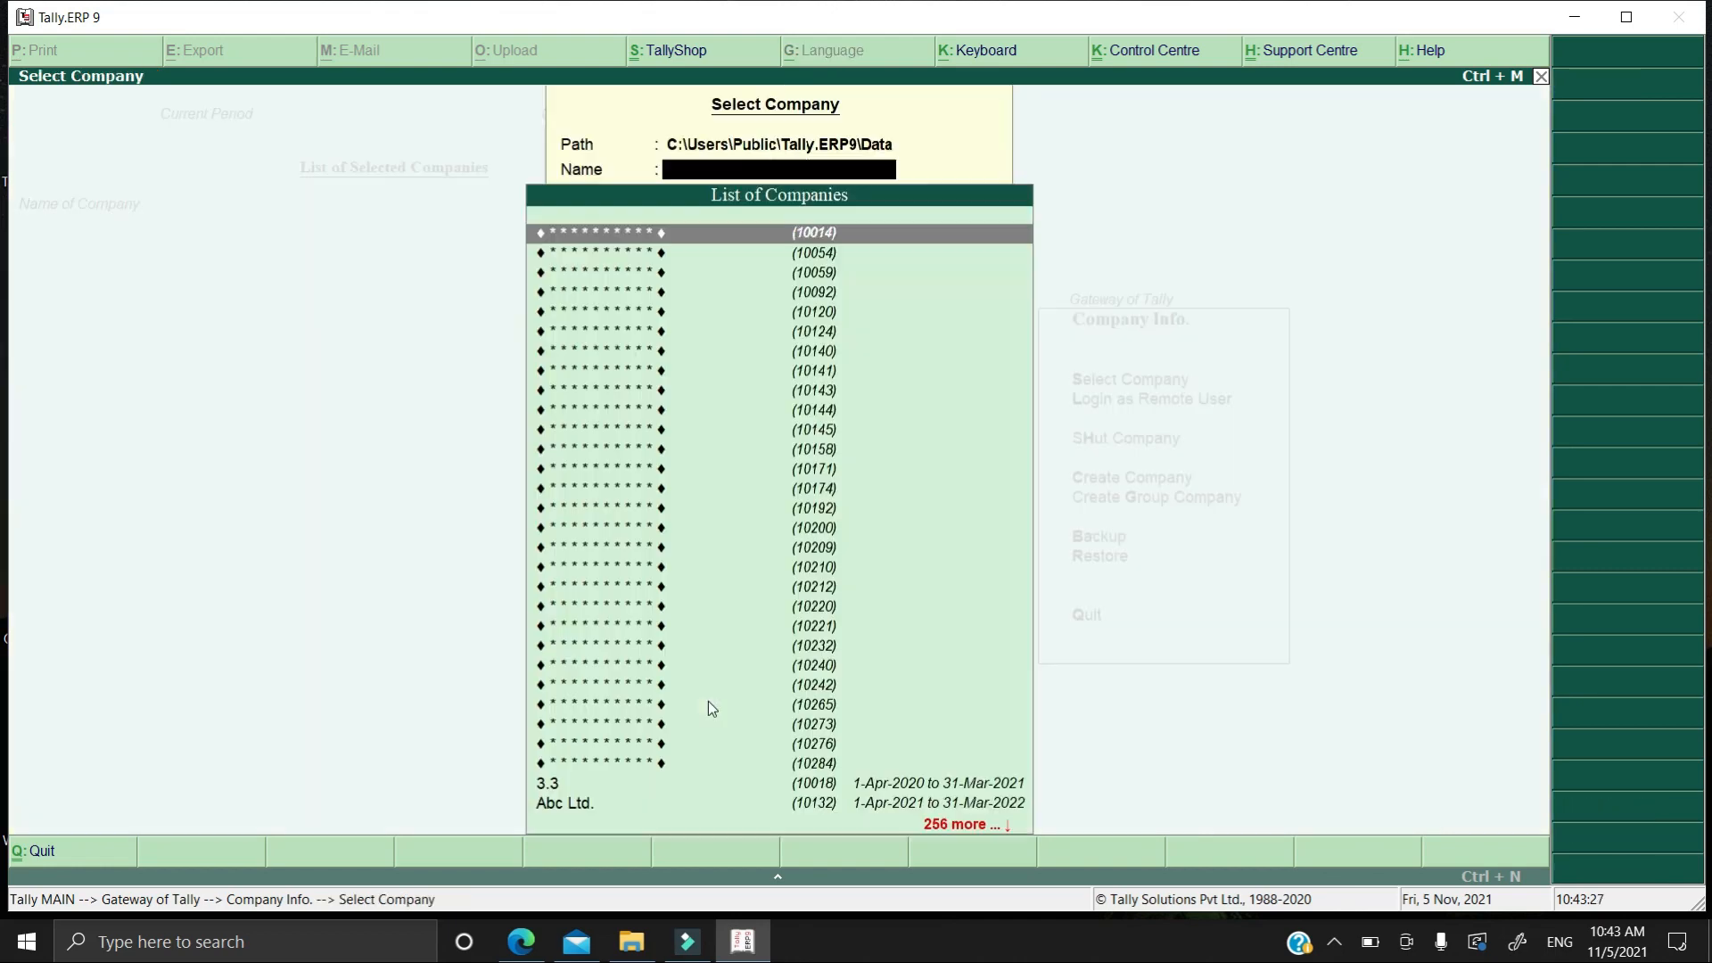
text(ac)
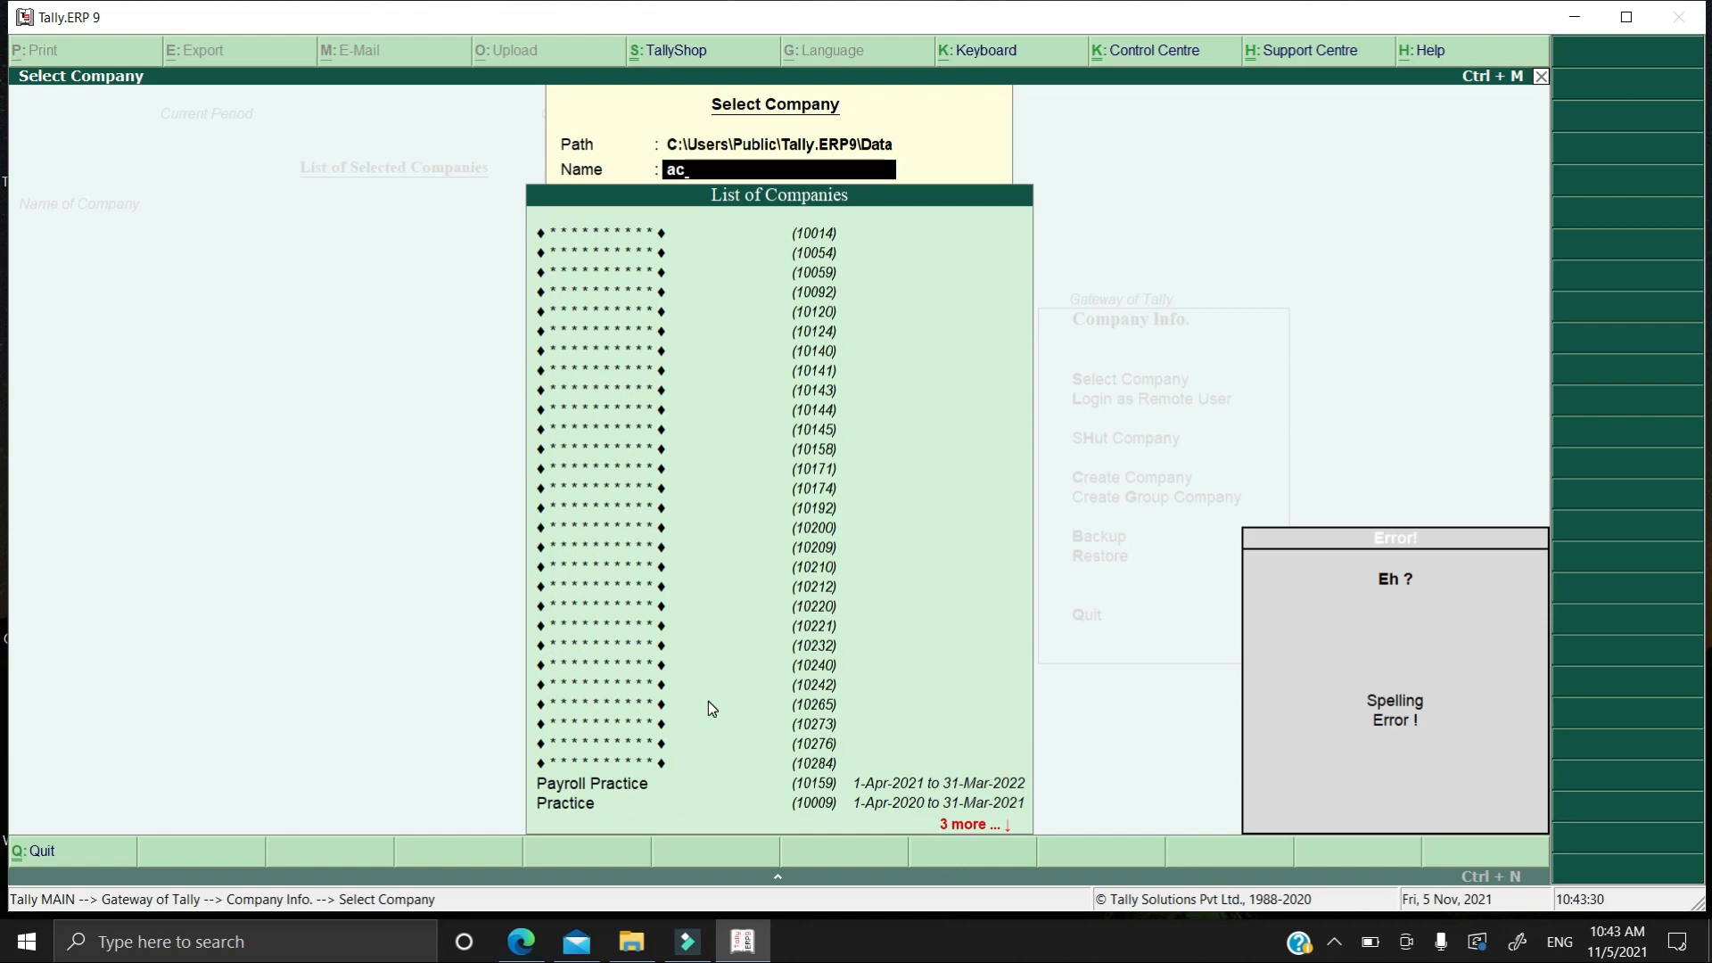
key(BackSpace)
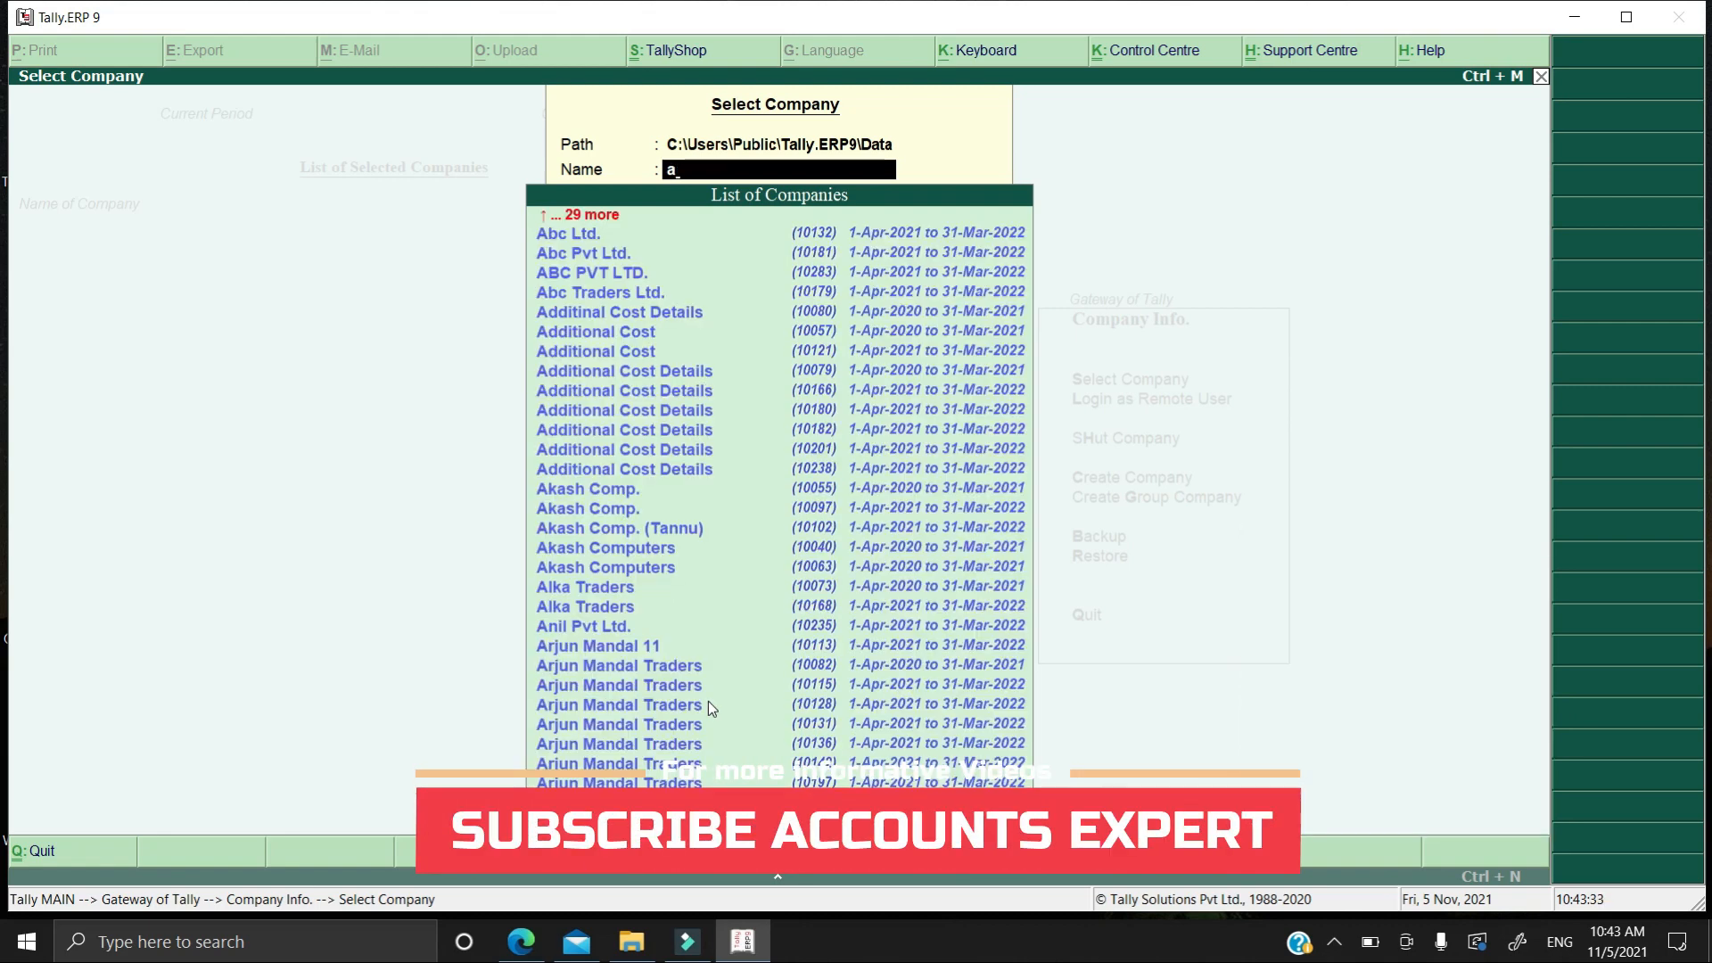
key(BackSpace)
key(Escape)
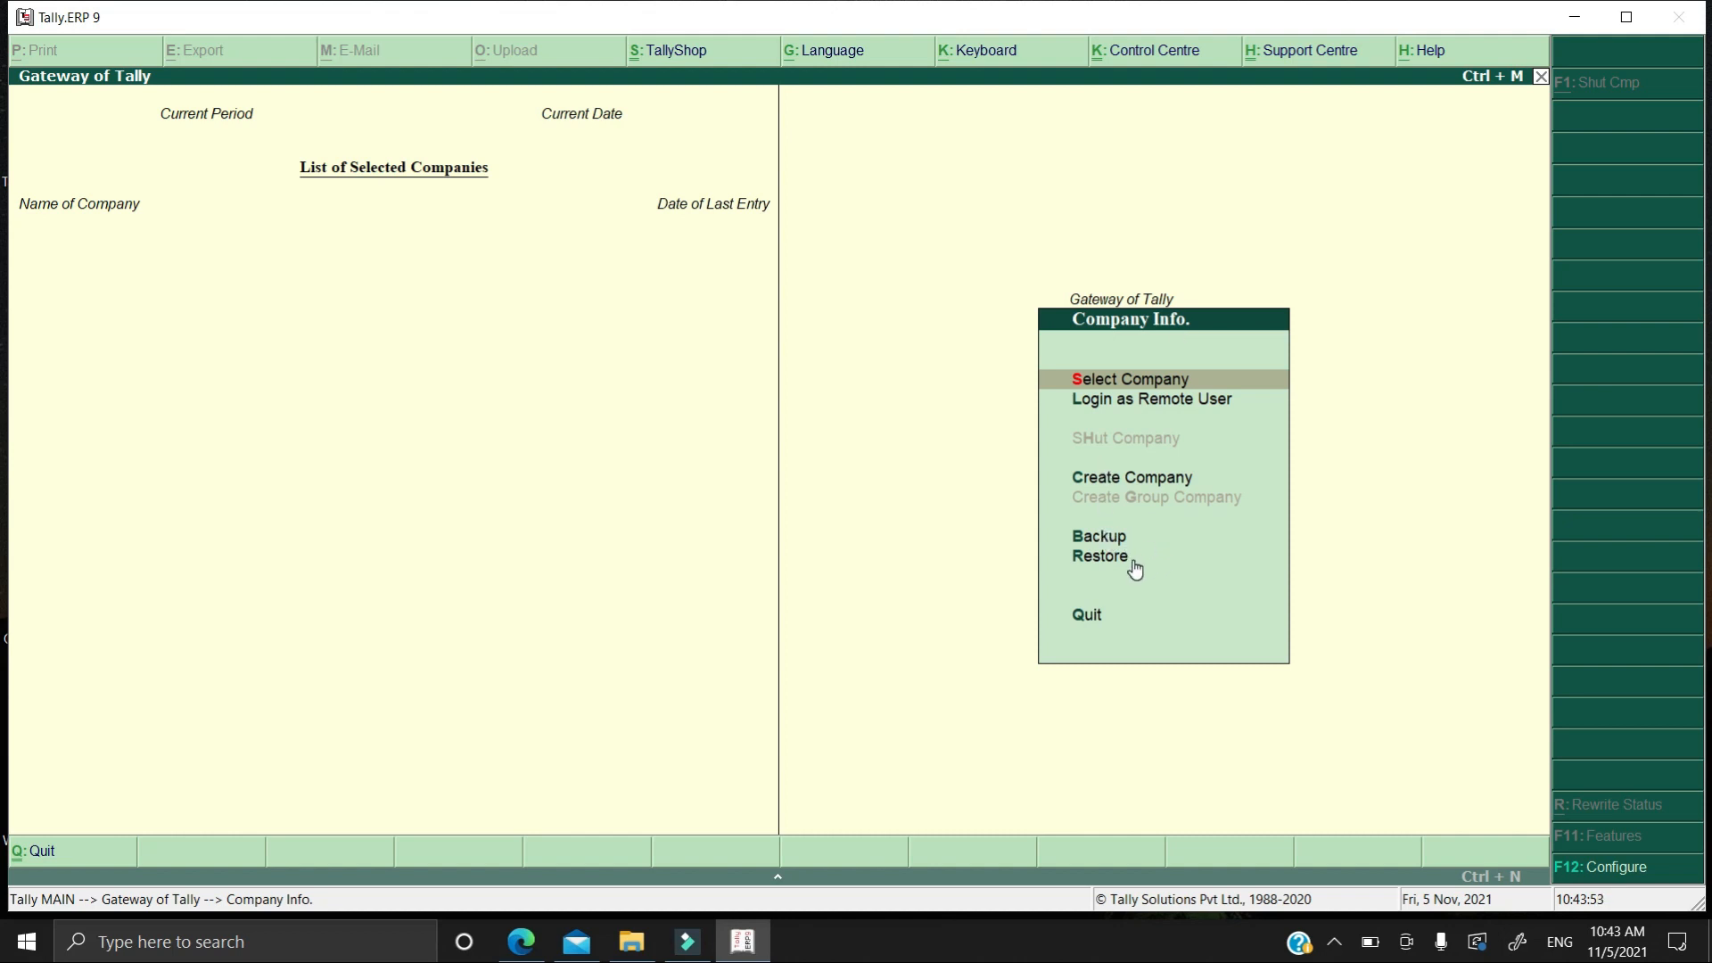
Step: Open the restore of companies and return to its source path for editing
key(Down)
key(Down)
key(Down)
key(Down)
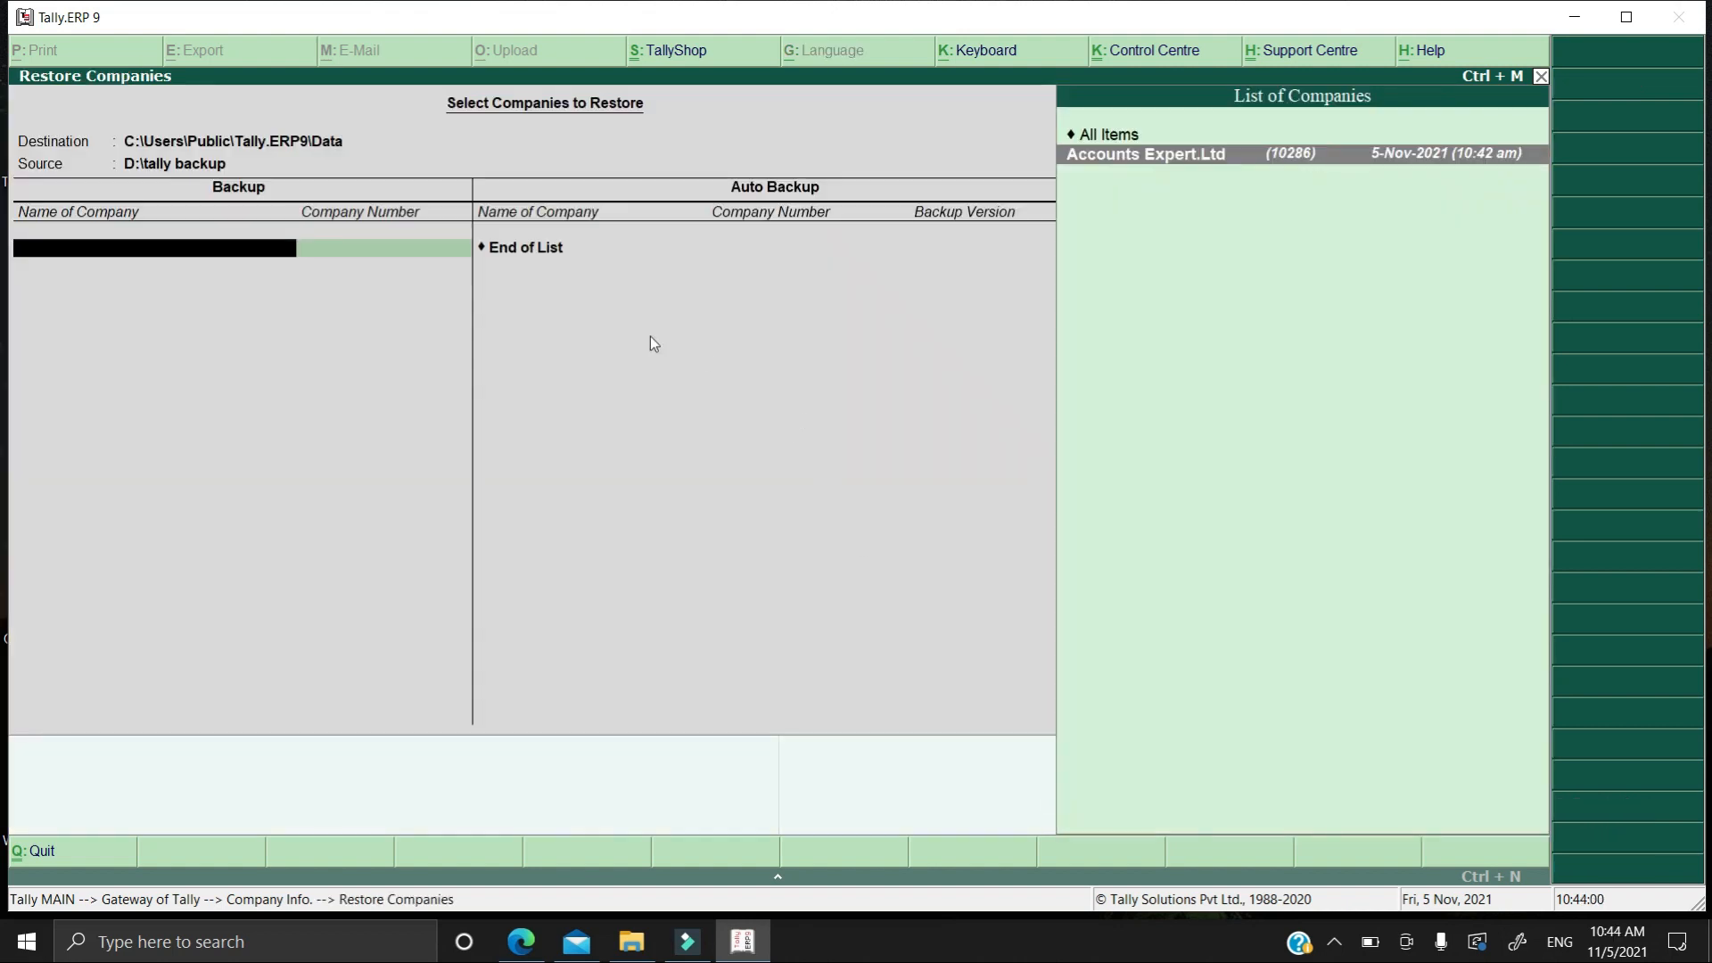
click(227, 163)
click(191, 164)
click(191, 165)
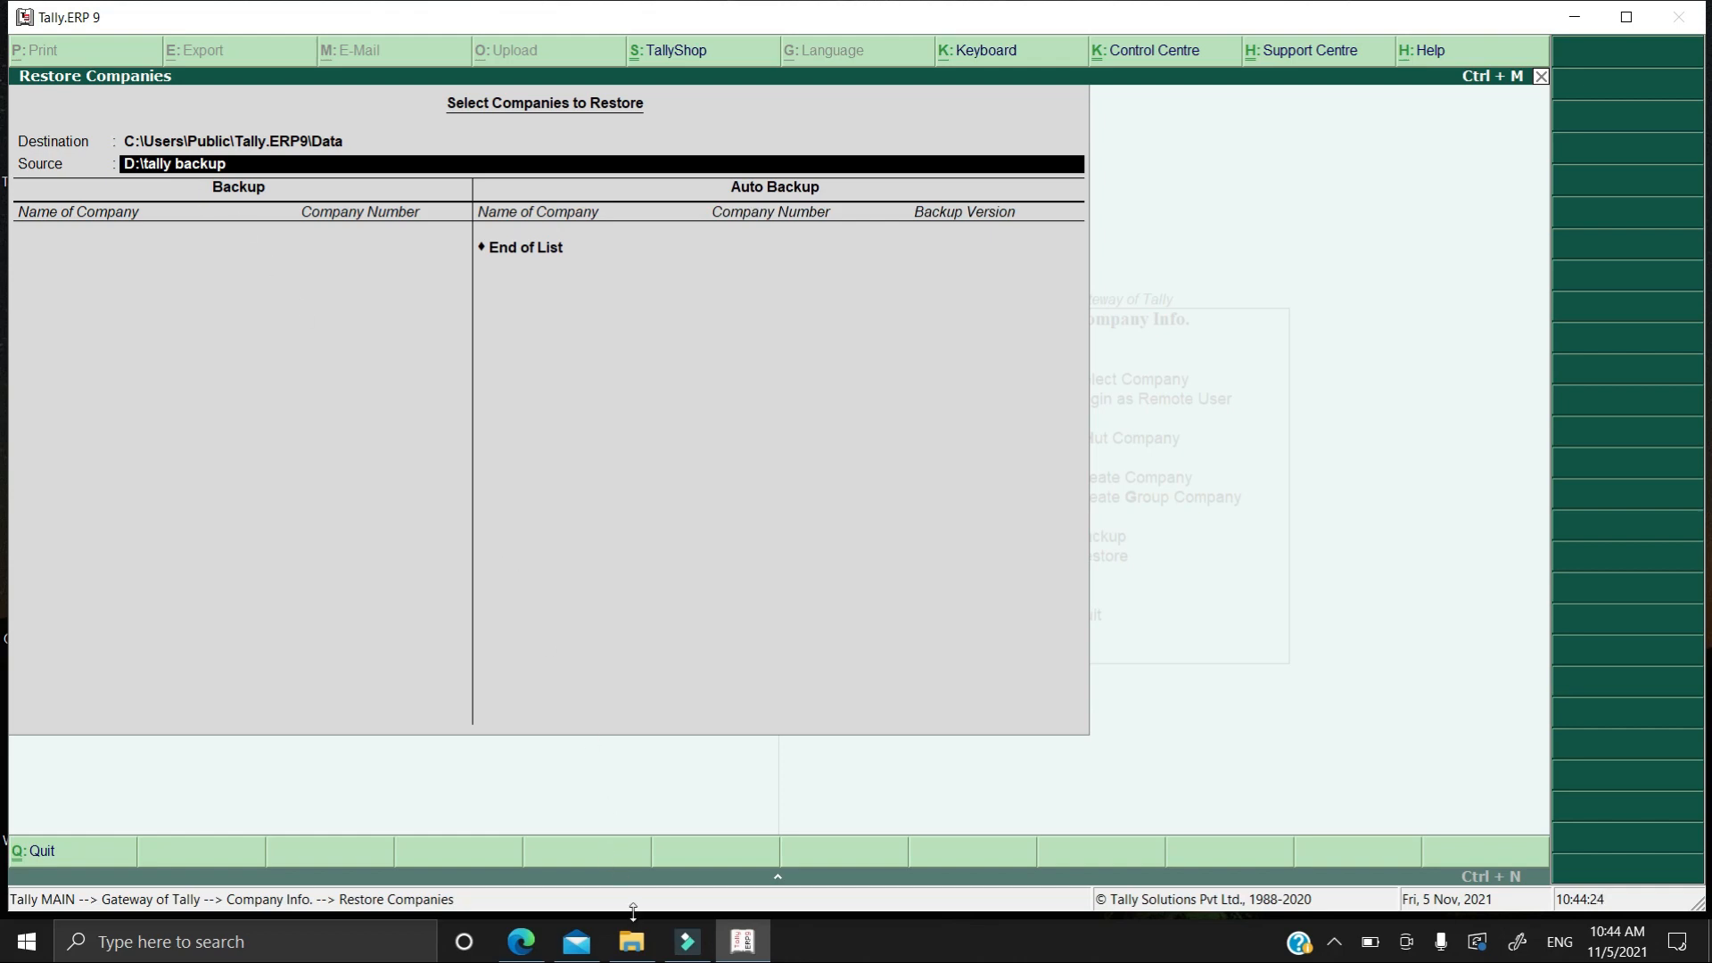
Step: Switch to File Explorer, copy the full path of the tally backup folder on the D: drive, and return to Tally.ERP 9
click(632, 942)
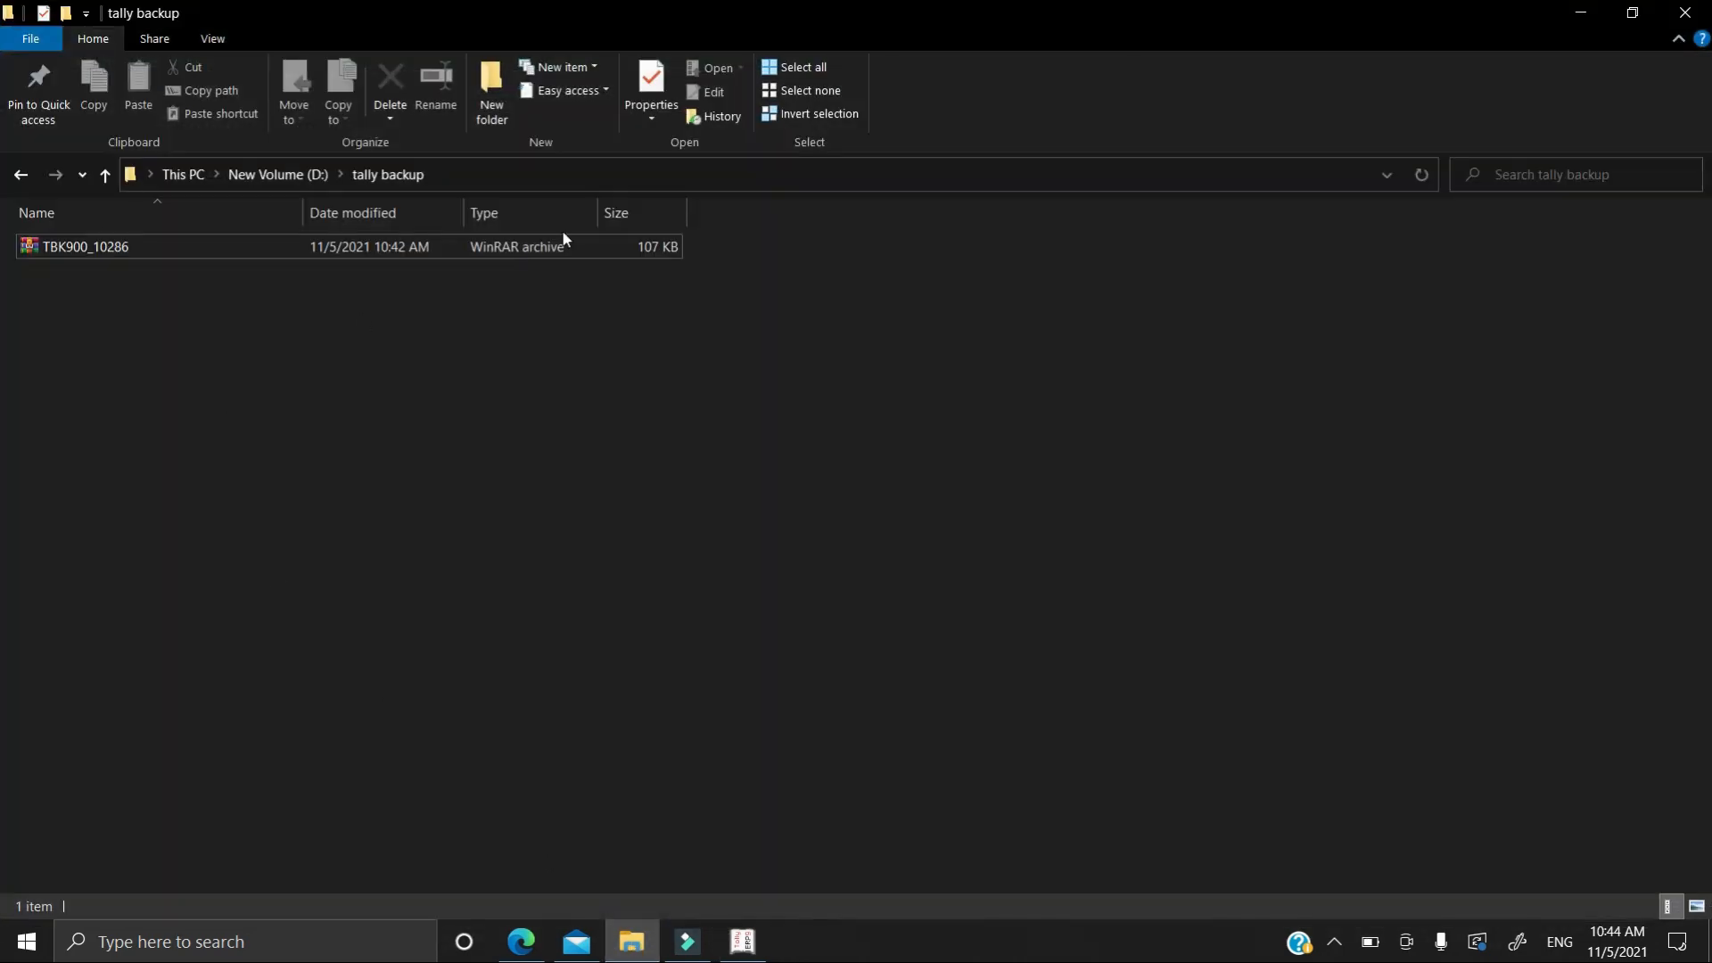
click(1377, 177)
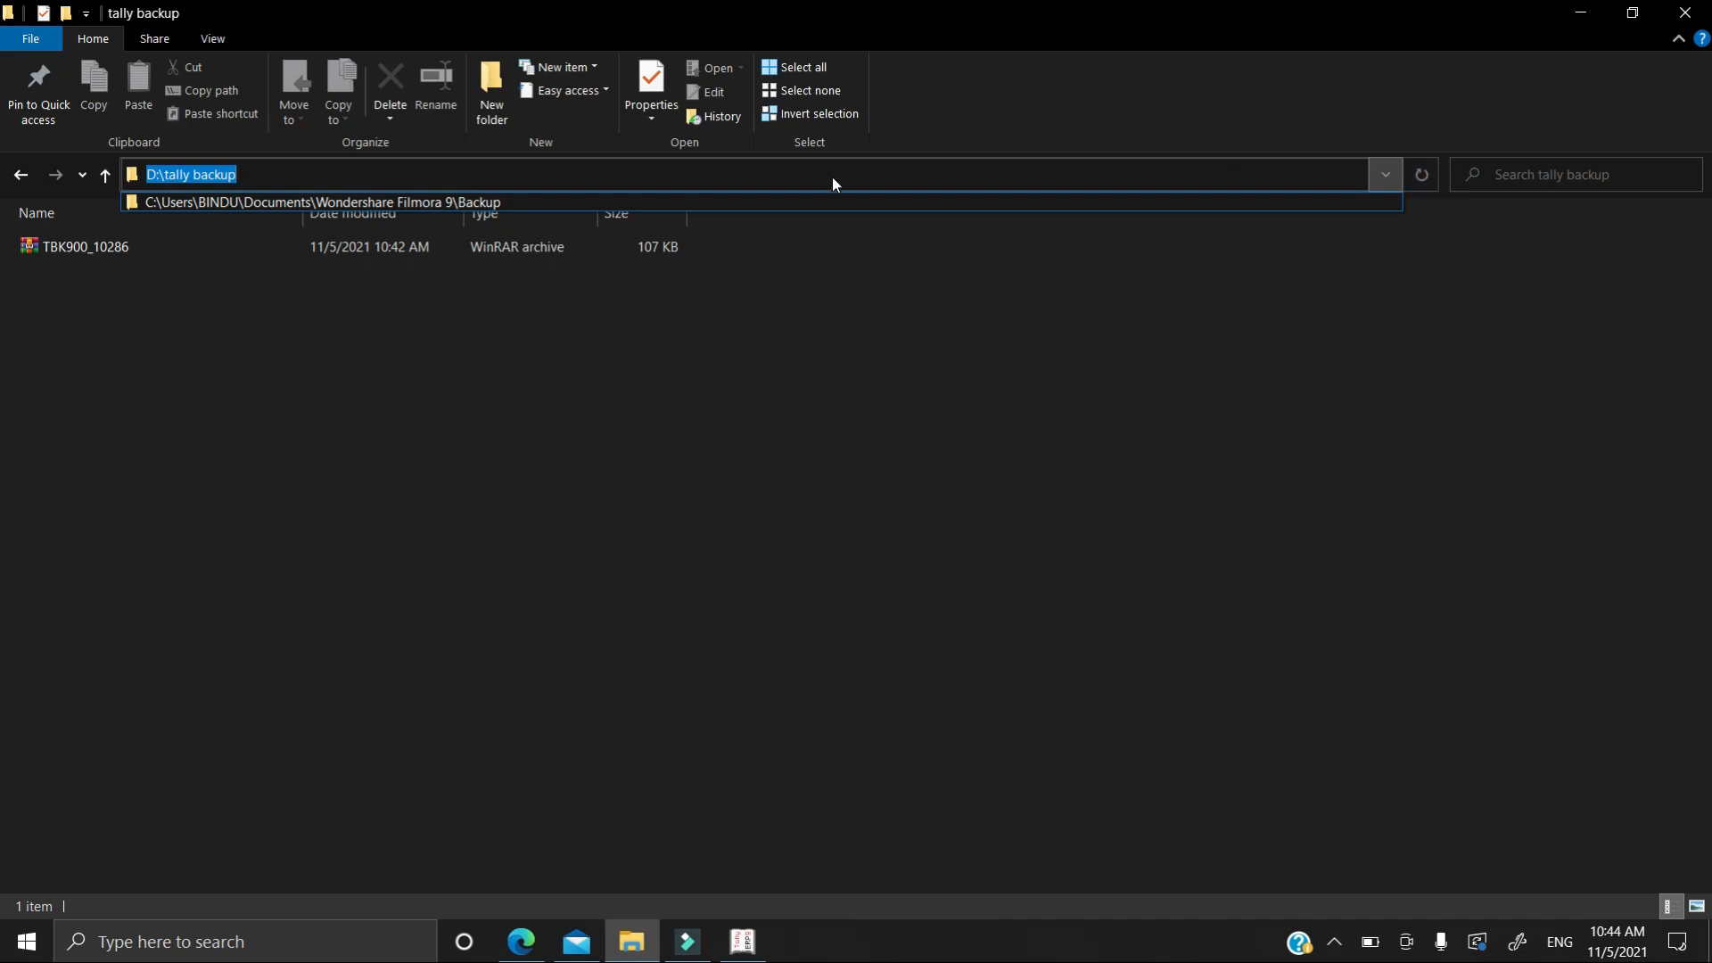
click(740, 941)
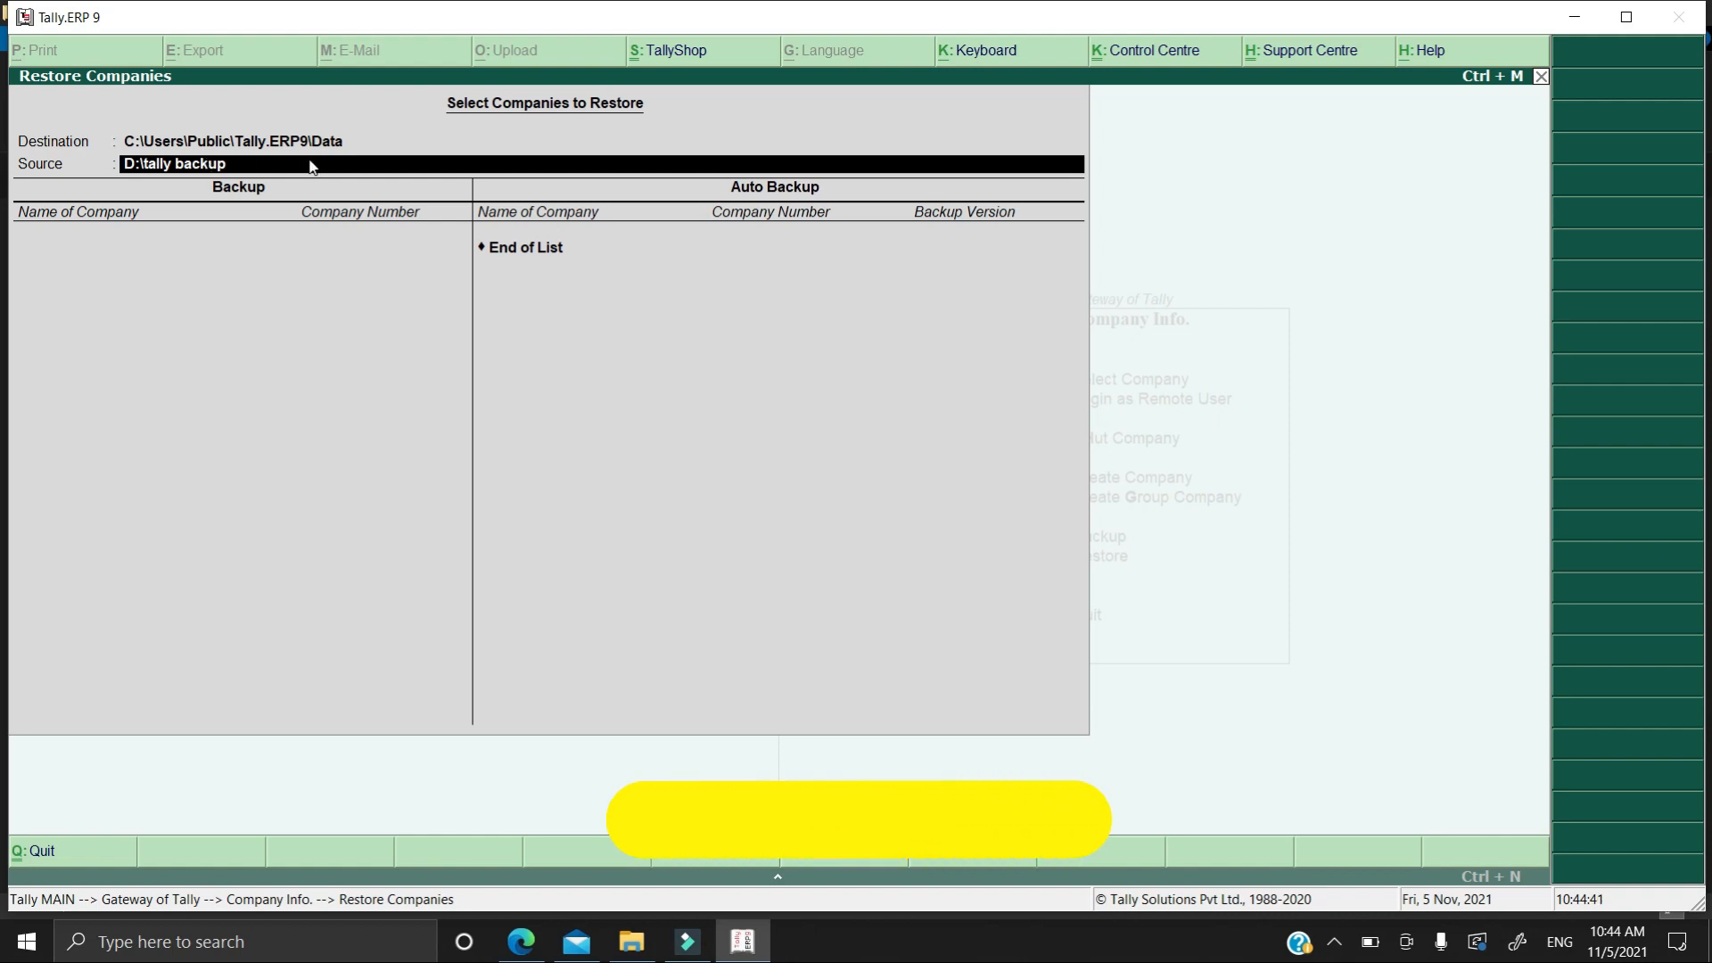
Step: Clear the restore source path, paste D:\tally backup in its place and accept it
key(BackSpace)
key(BackSpace)
key(BackSpace)
key(BackSpace)
key(BackSpace)
key(BackSpace)
key(BackSpace)
key(BackSpace)
key(BackSpace)
key(BackSpace)
key(BackSpace)
key(BackSpace)
key(BackSpace)
key(BackSpace)
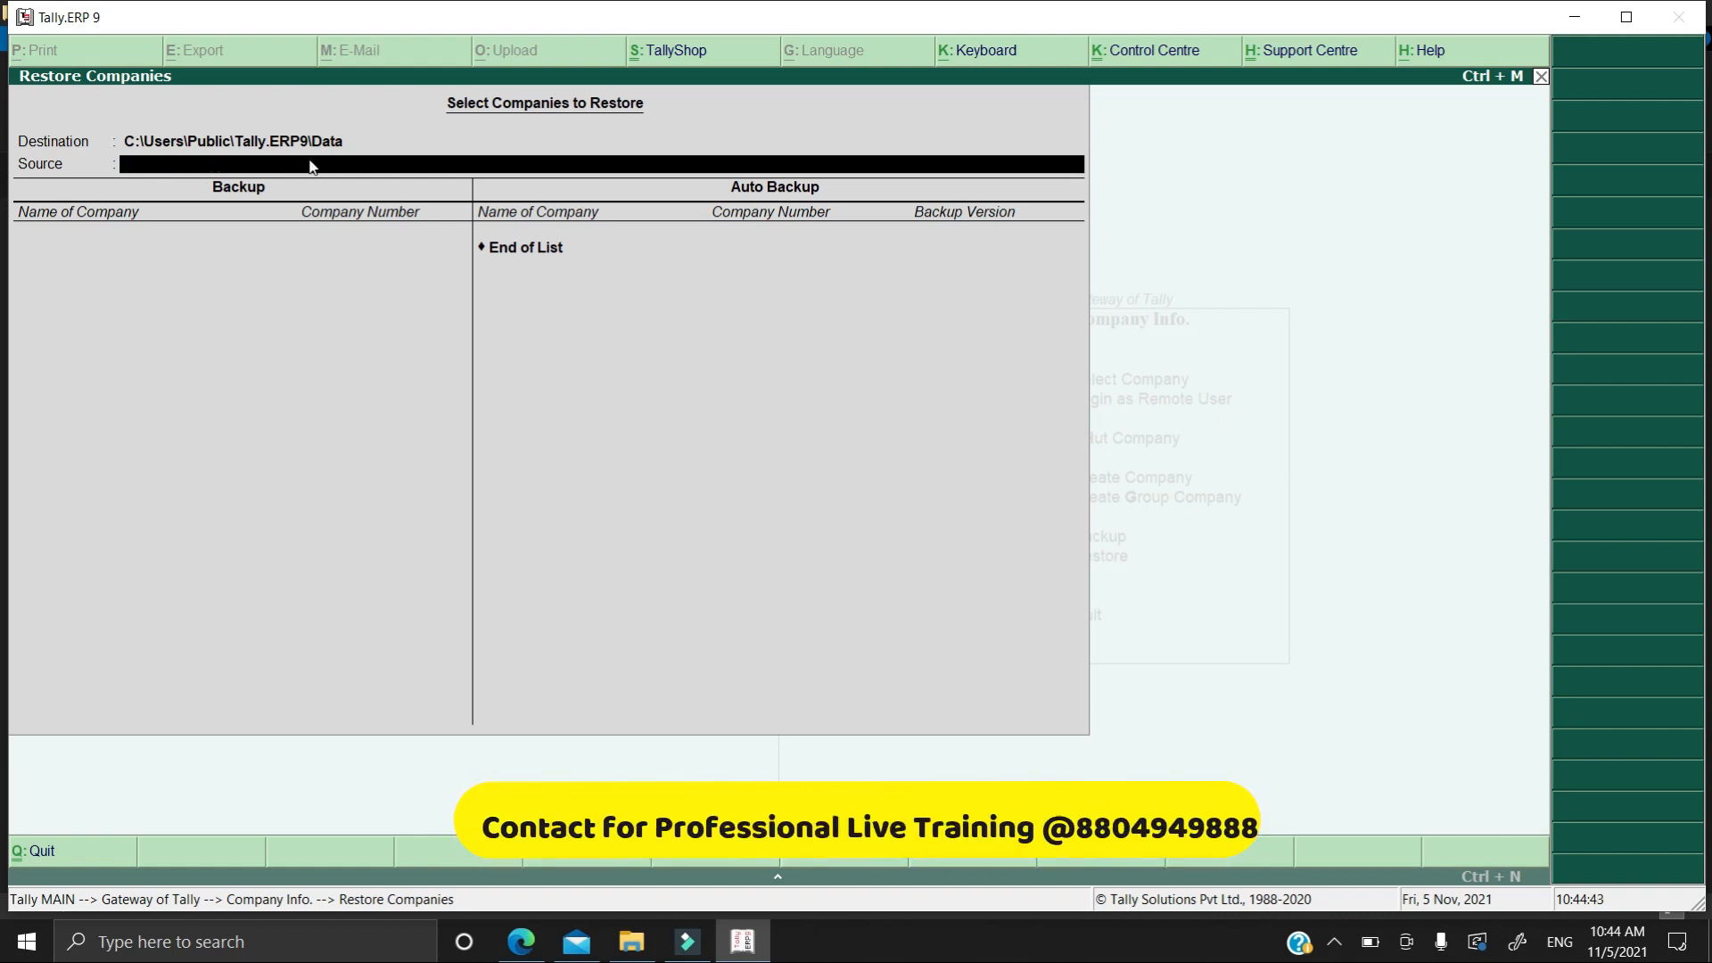
key(ctrl+alt+v)
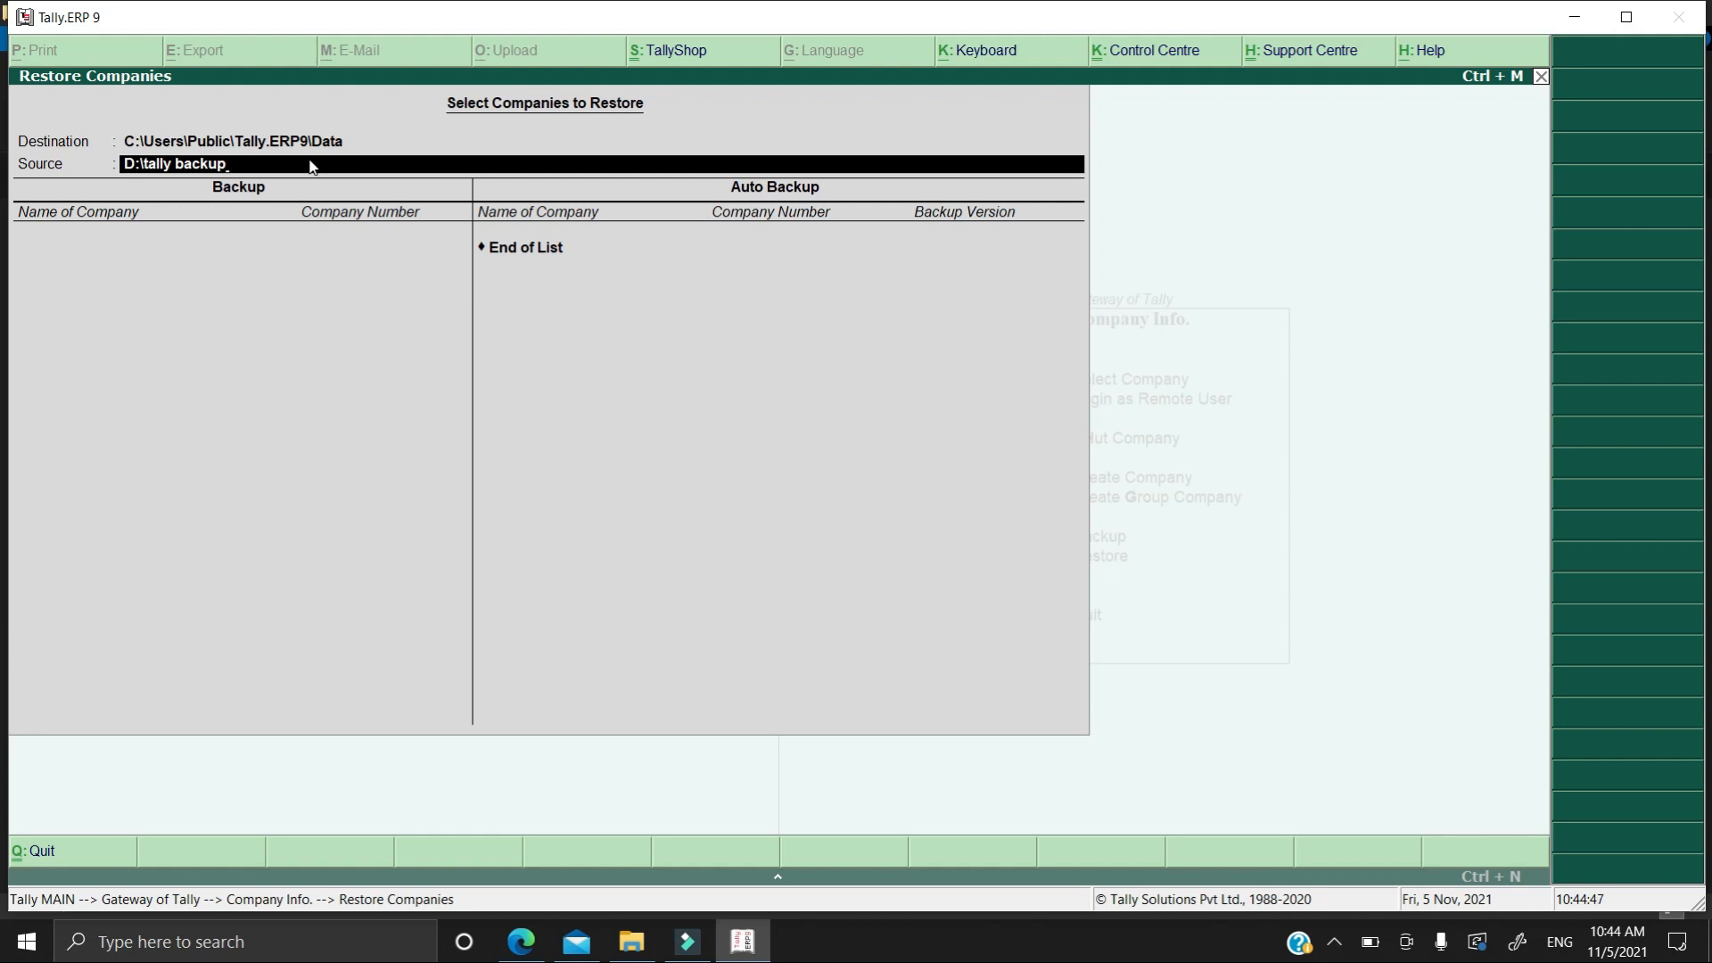
key(Return)
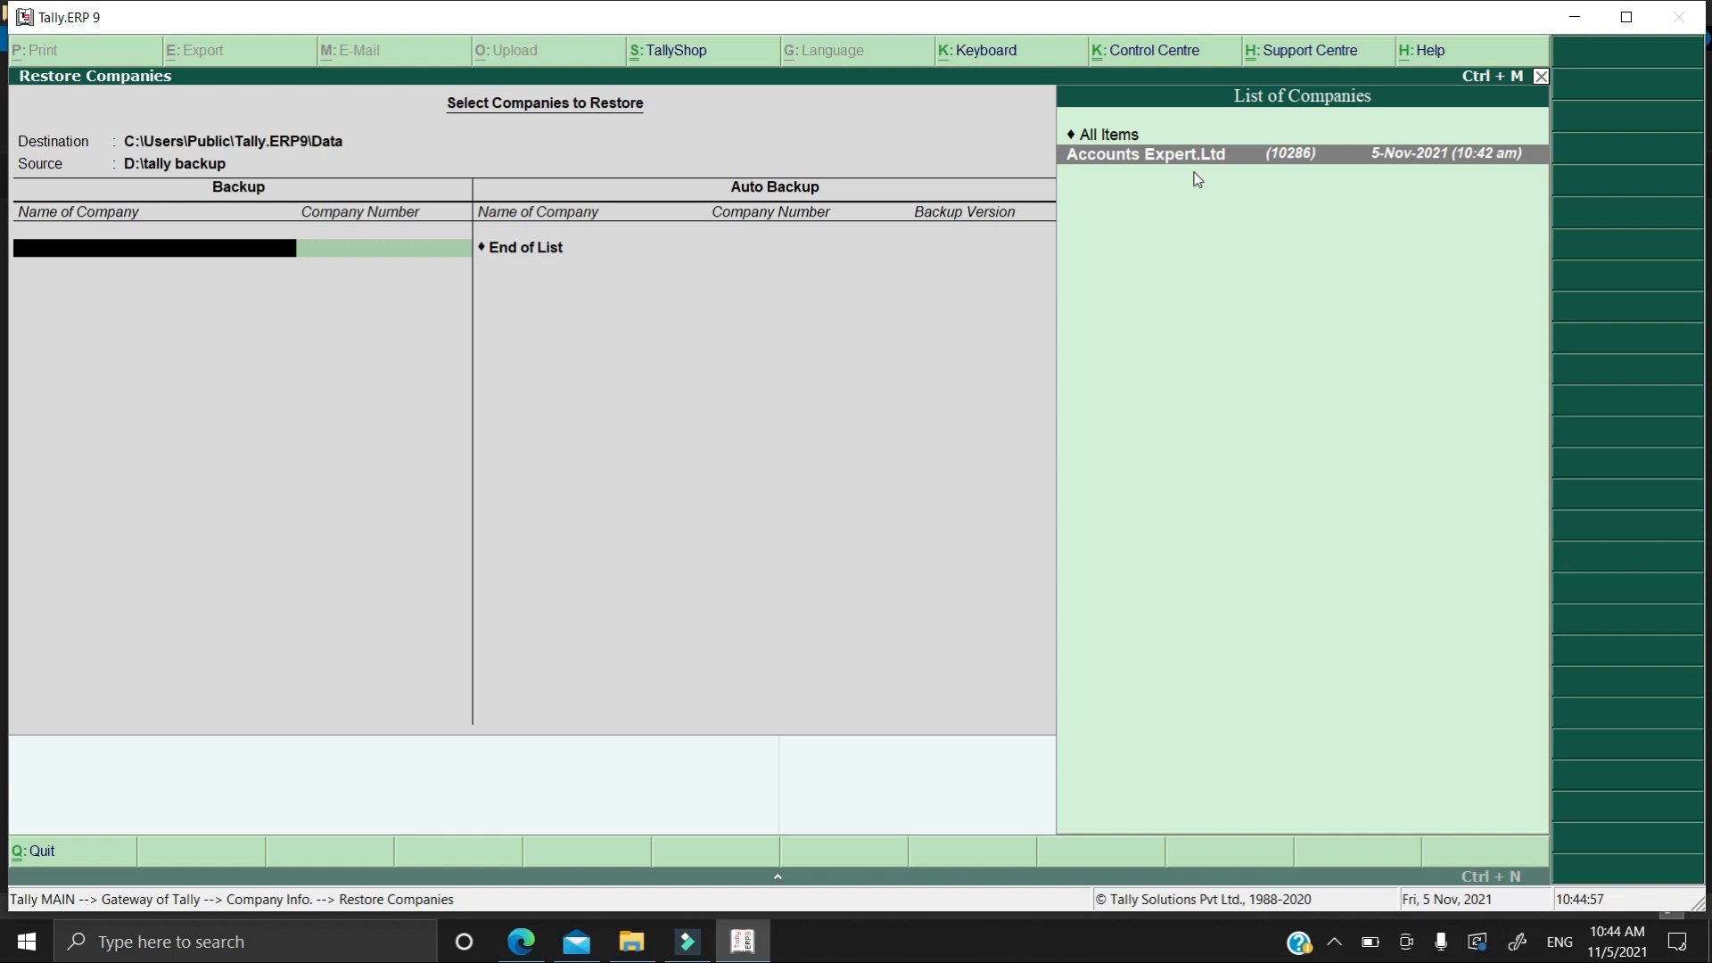
Step: Choose Accounts Expert.Ltd as the company to restore, end the list and accept the restore
key(Return)
key(Return)
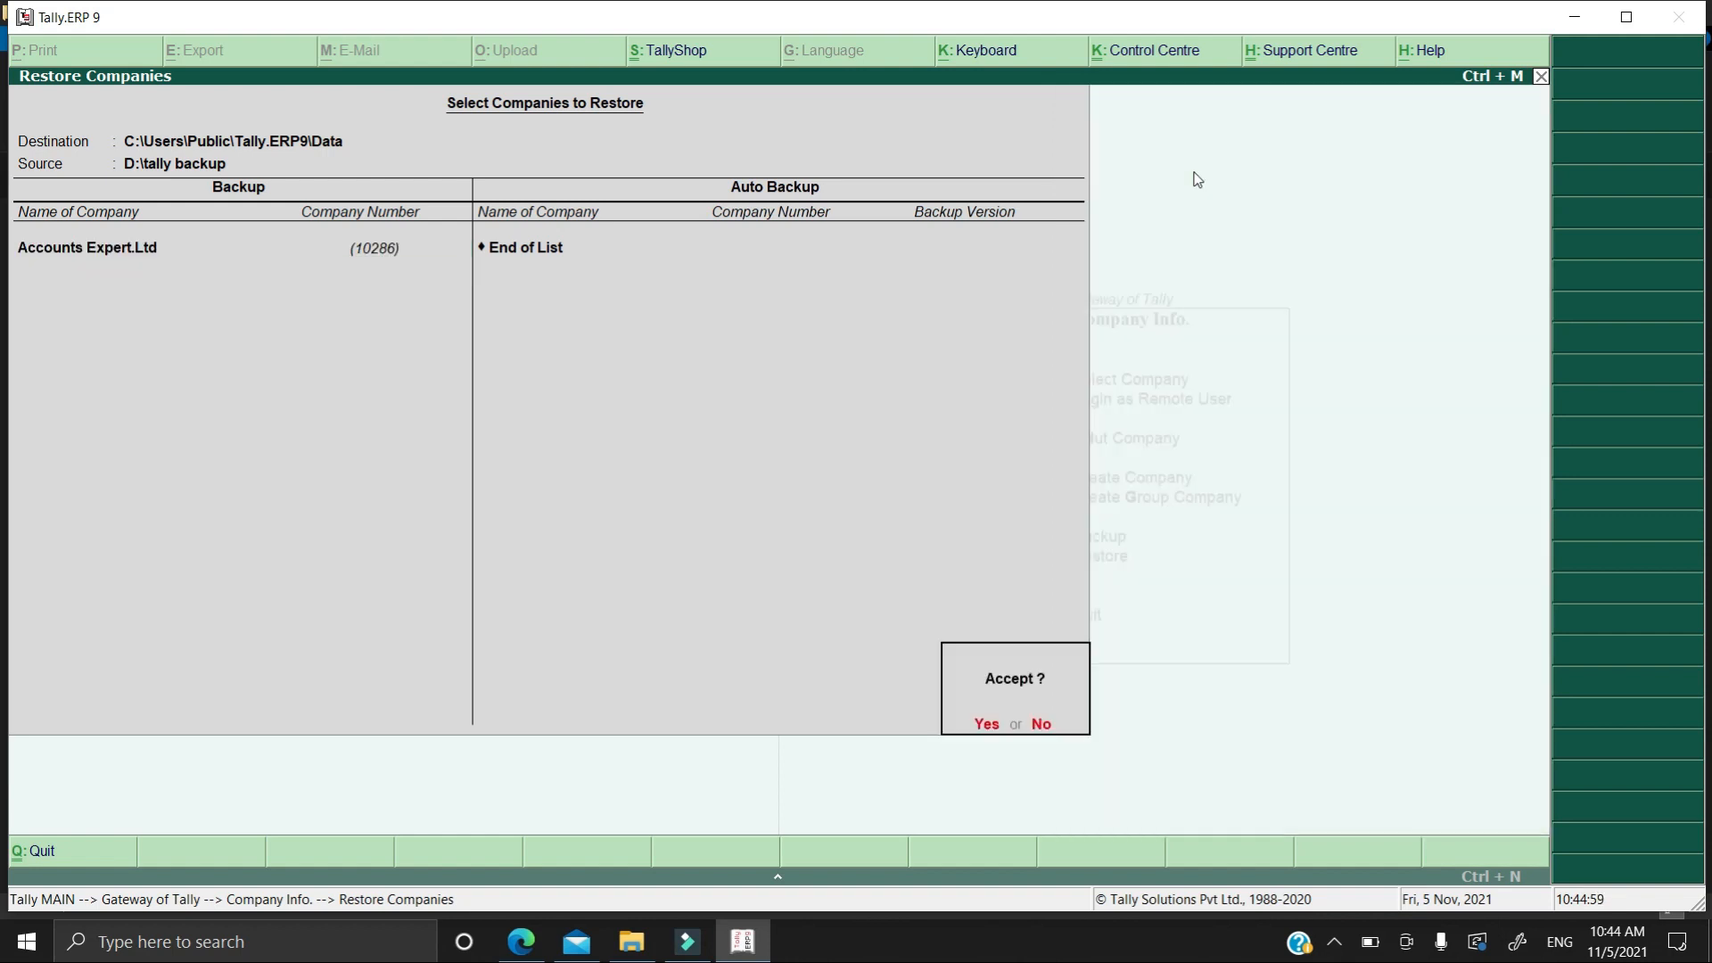
key(Return)
Step: Find the restored company Accounts Expert.Ltd in the list of companies and load it
key(Up)
key(Up)
key(Up)
key(Up)
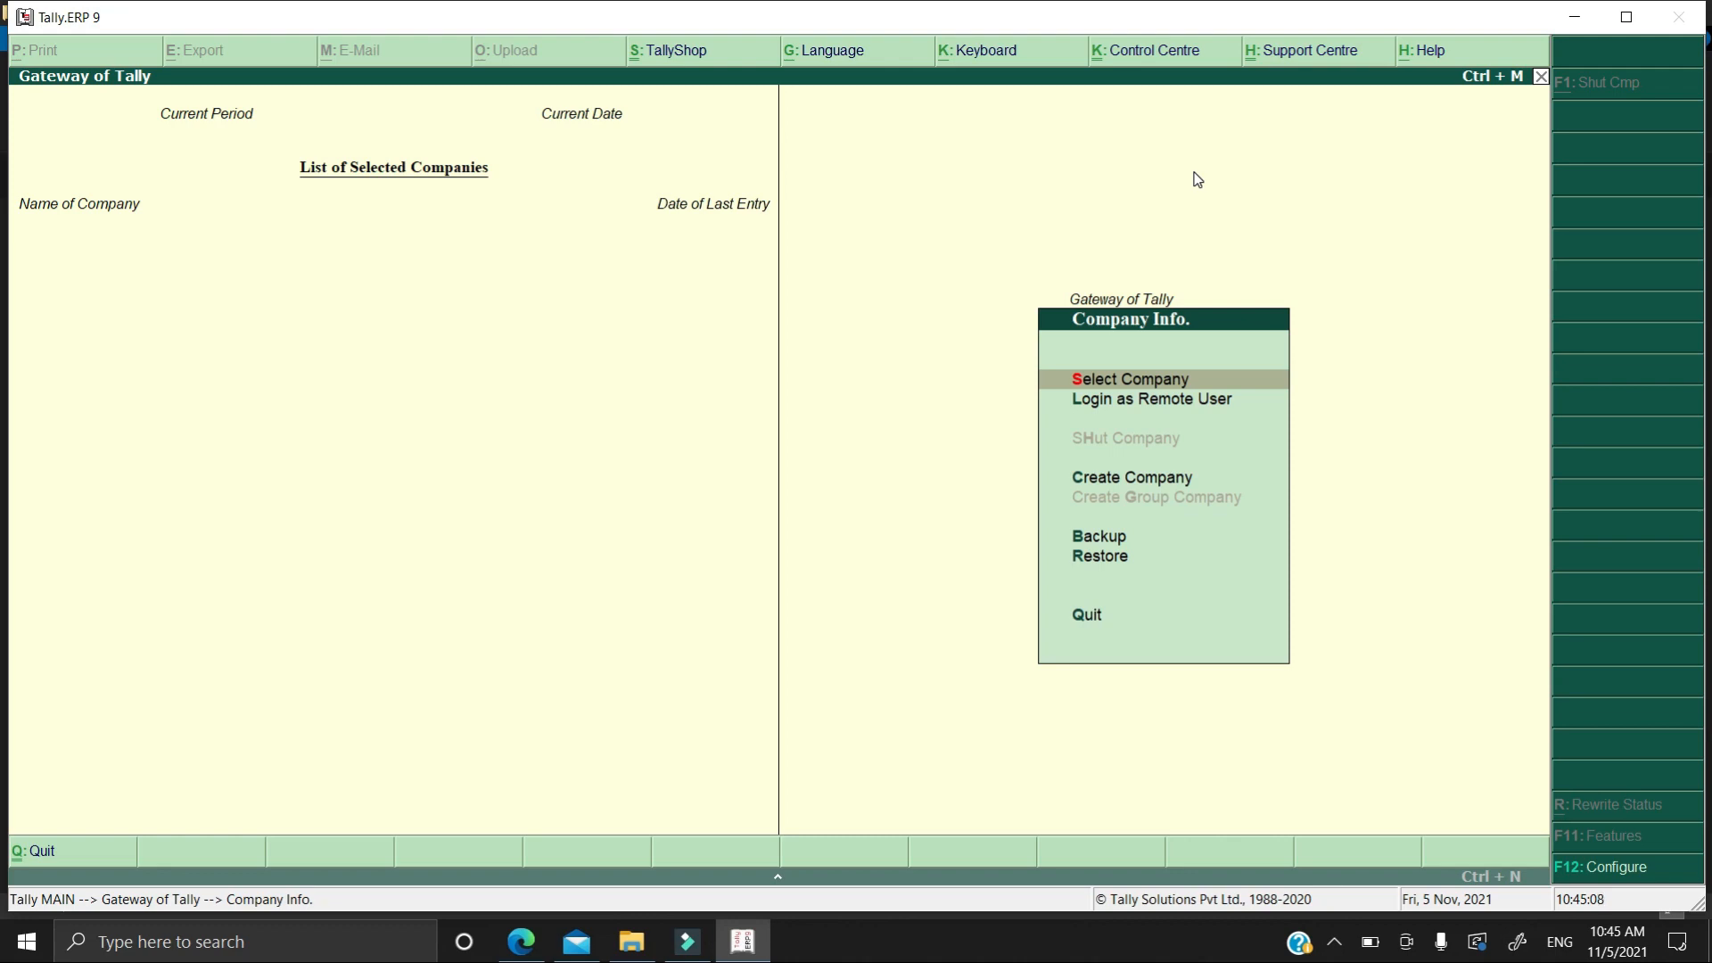
key(Return)
text(Ac)
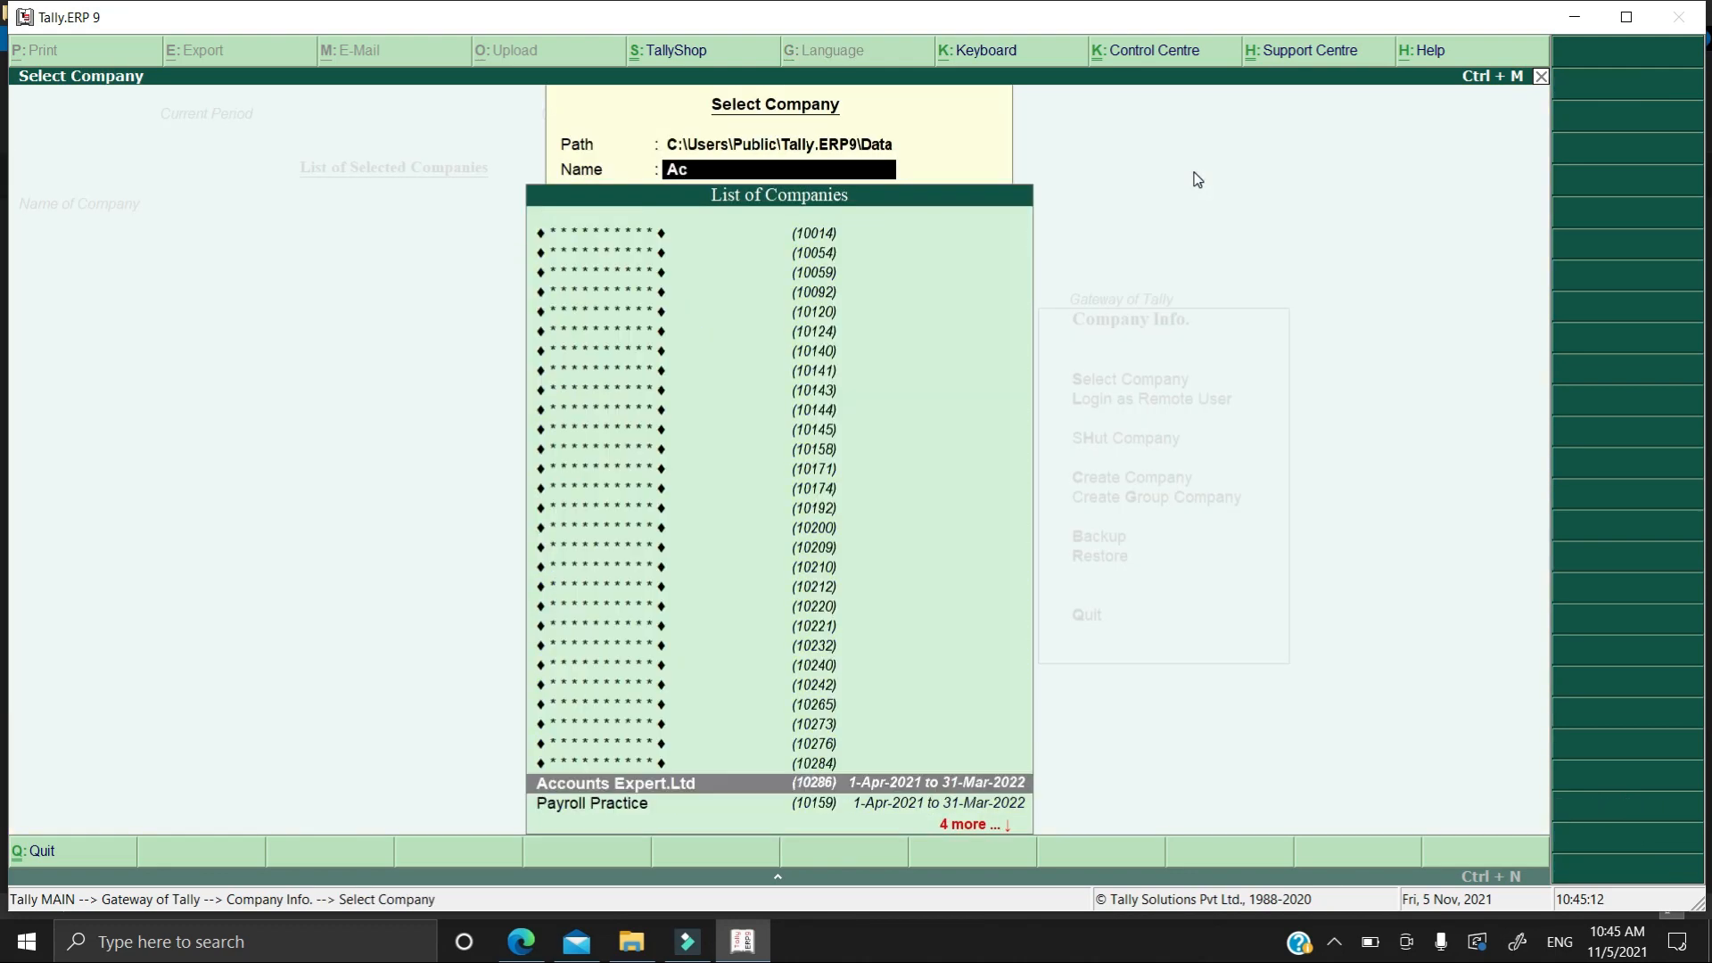
text(c)
key(Return)
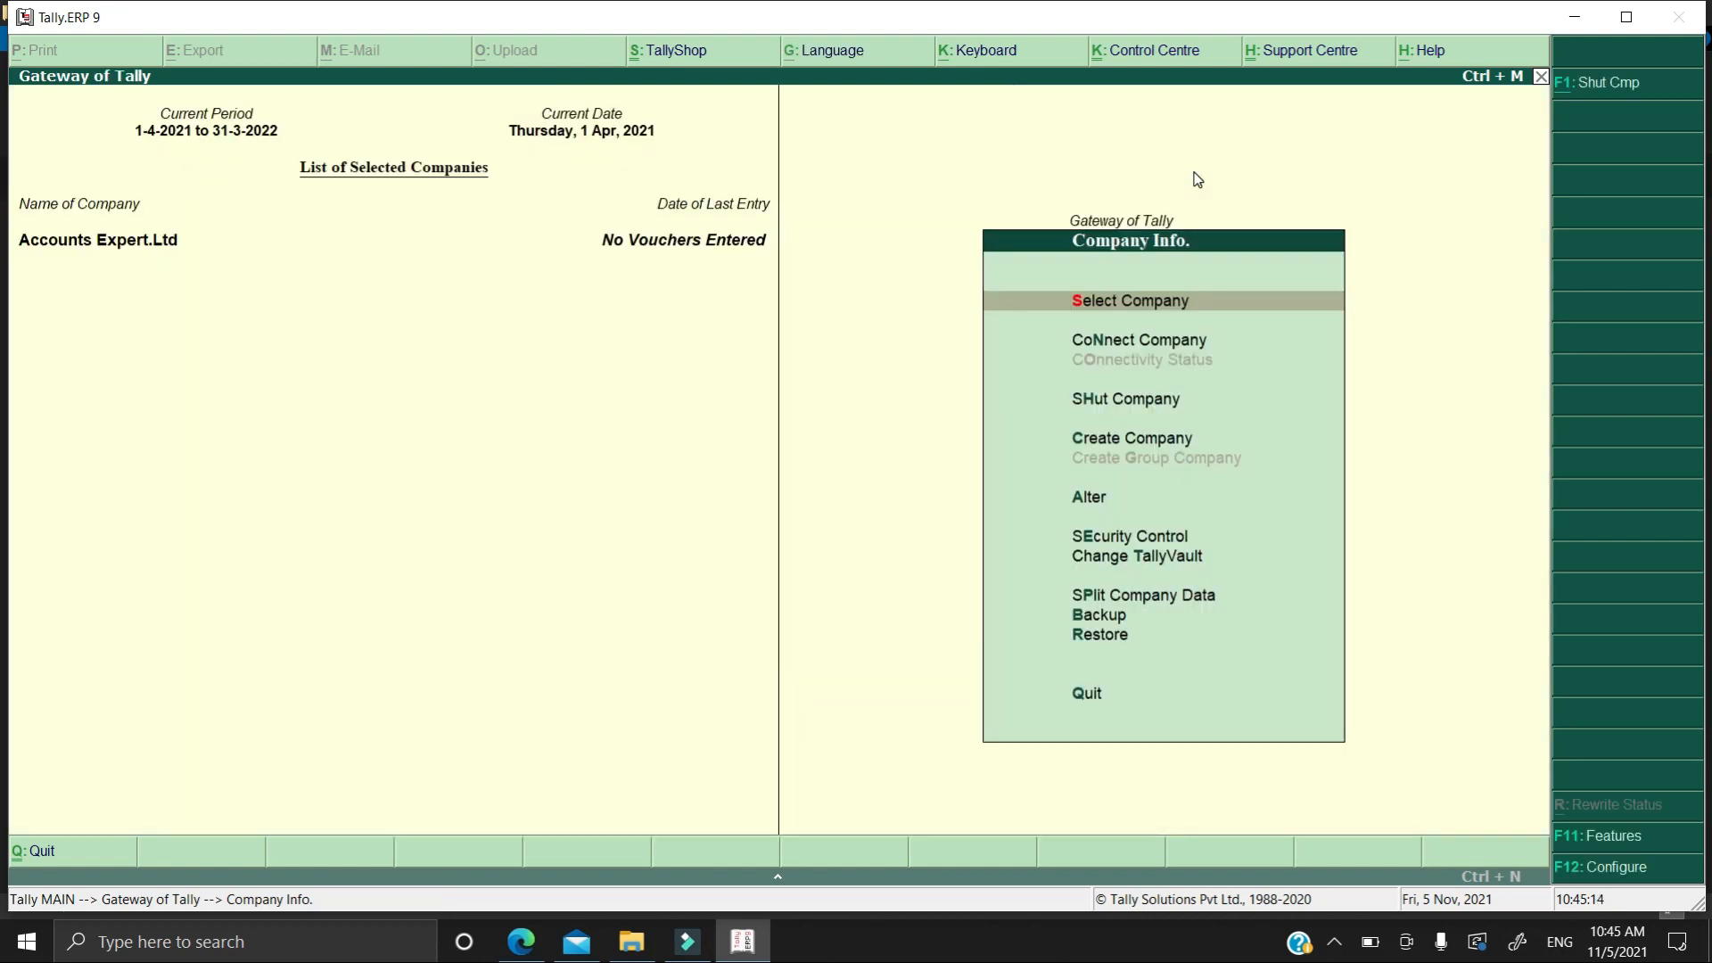